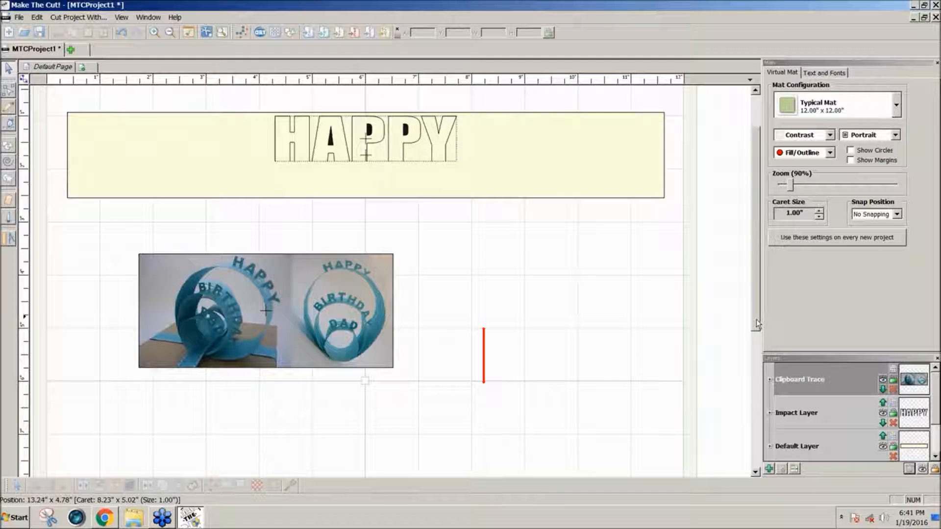
Add a new page to the project, keeping the default name New Page.
drag(756, 319, 757, 313)
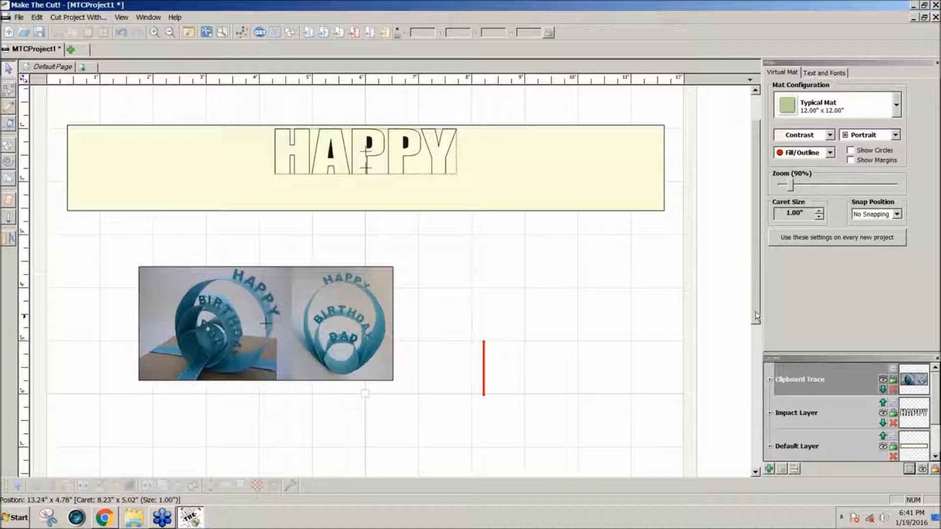
click(342, 345)
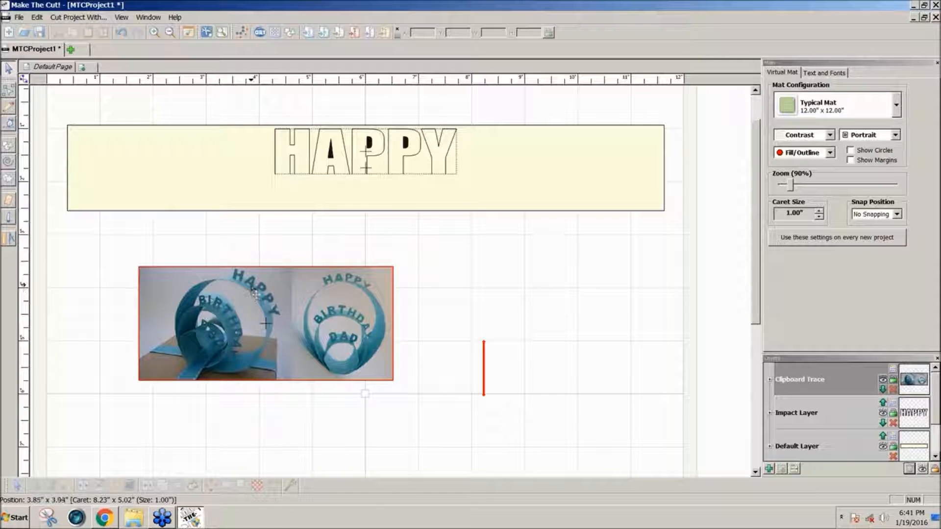
click(83, 69)
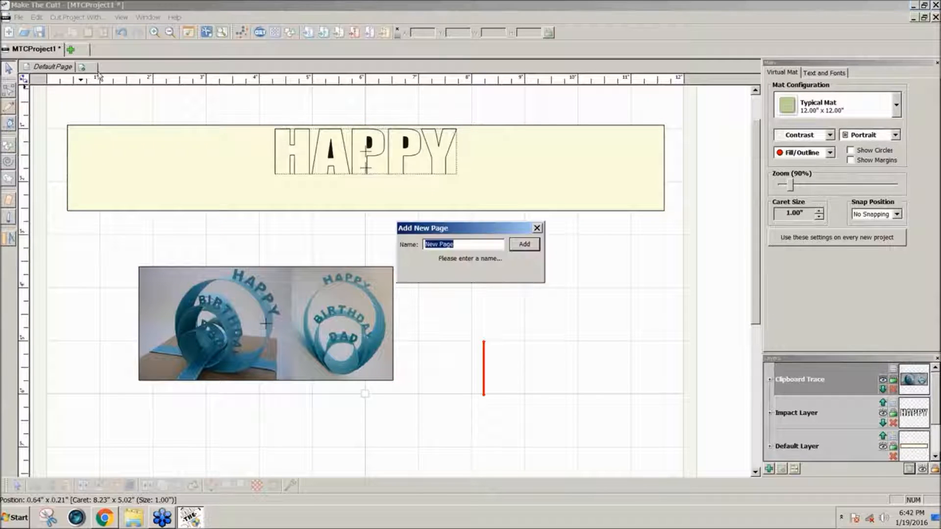
click(523, 245)
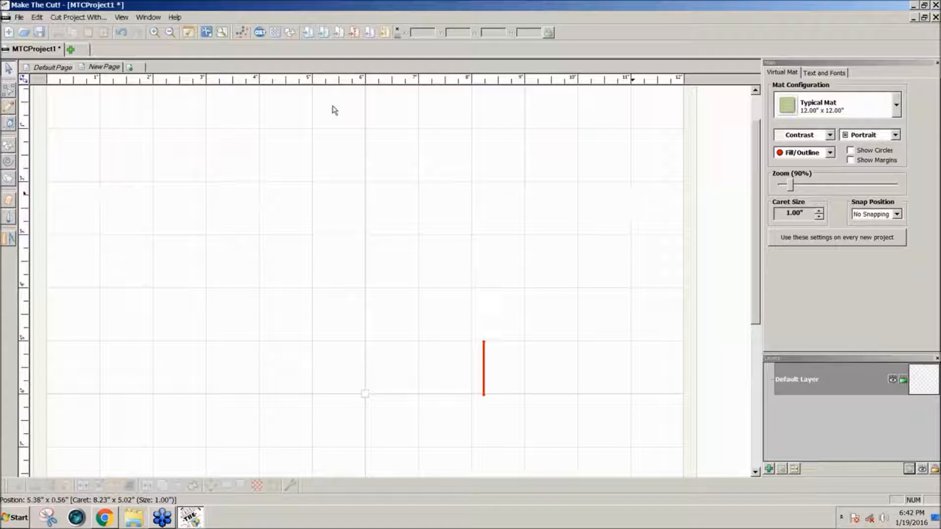
Add a square from Basic Shapes and stretch it into a banner about 12 by 1.7 inches across the page top.
click(293, 36)
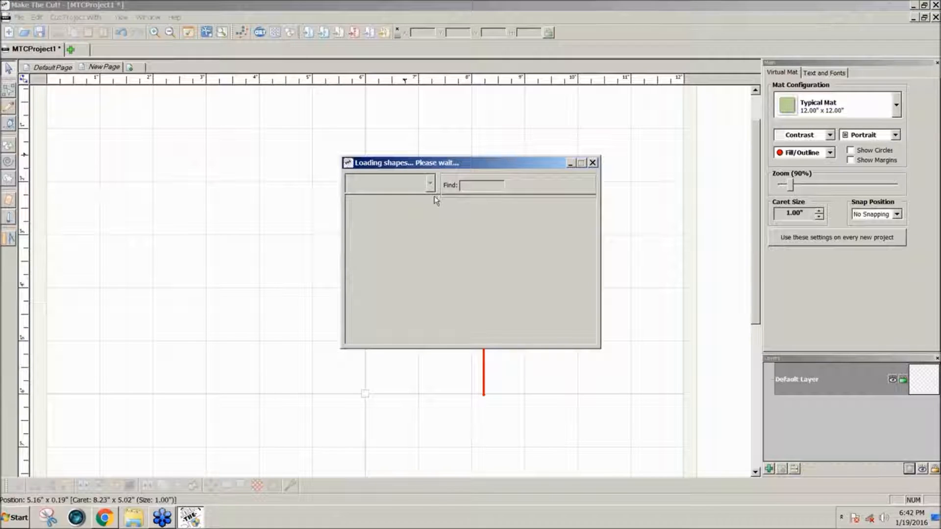
text(sq)
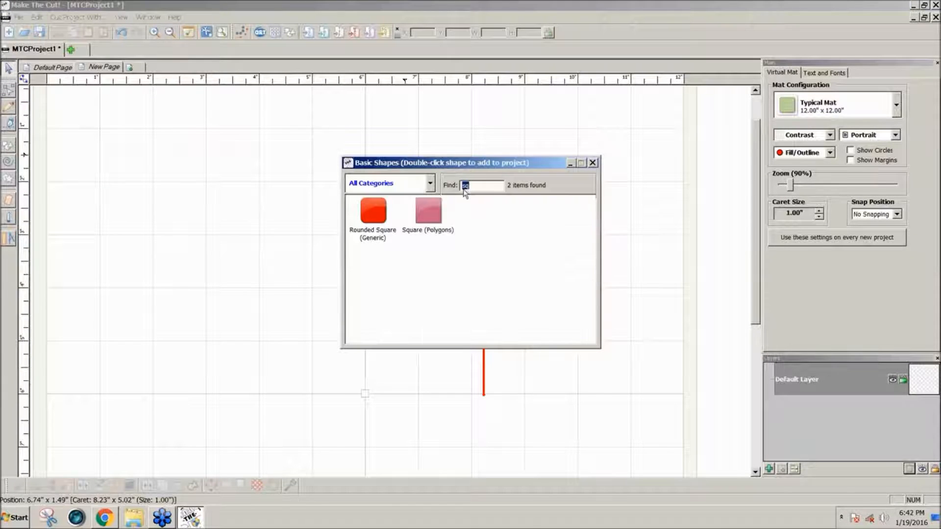
double_click(428, 206)
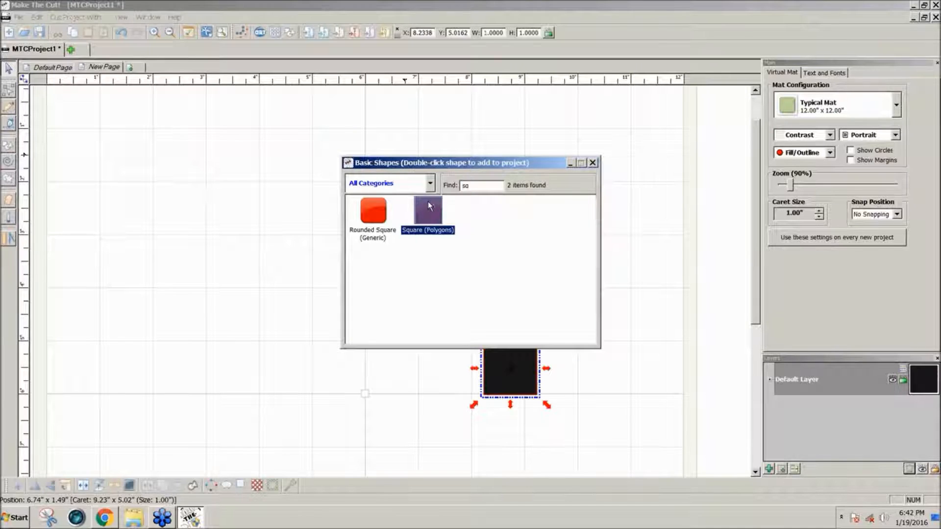
click(593, 163)
drag(524, 368, 692, 195)
drag(364, 192, 365, 234)
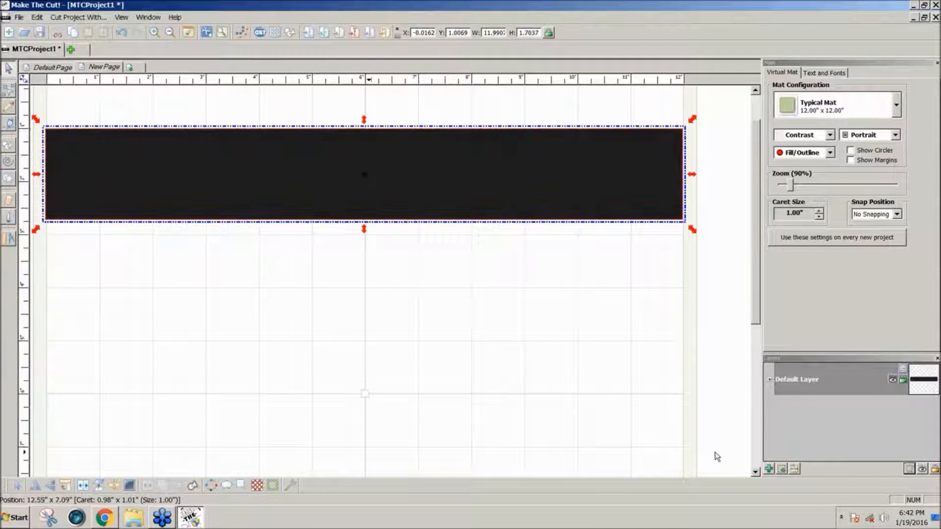
Put the banner rectangle on a new layer and show it as an unfilled outline.
click(769, 470)
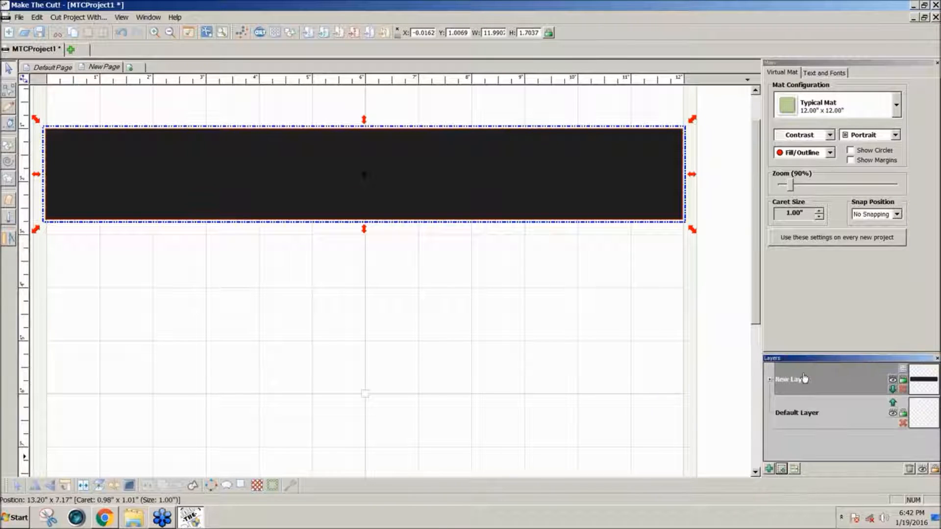
click(806, 29)
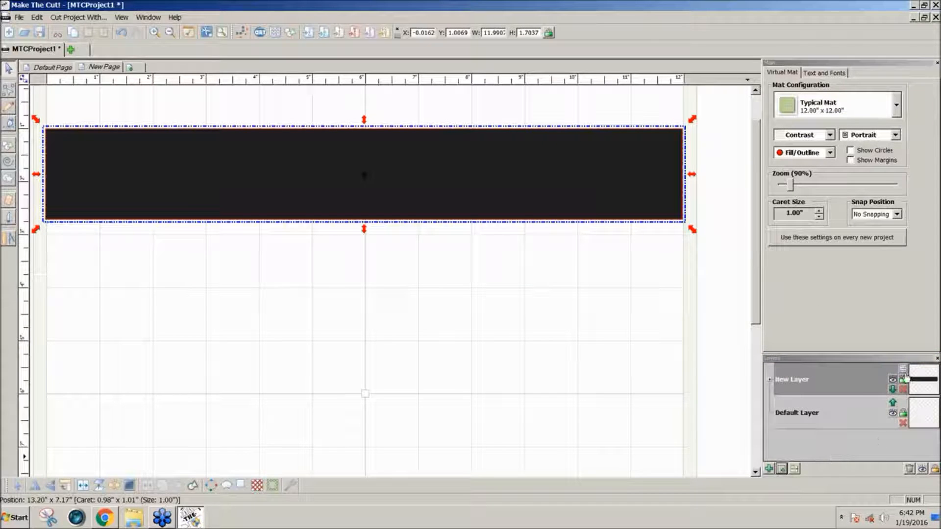
click(904, 380)
click(892, 430)
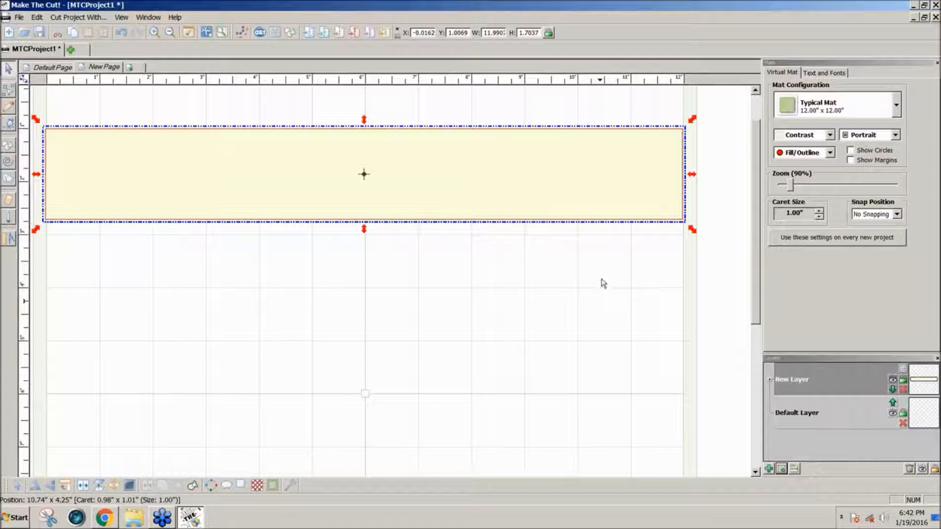
click(621, 298)
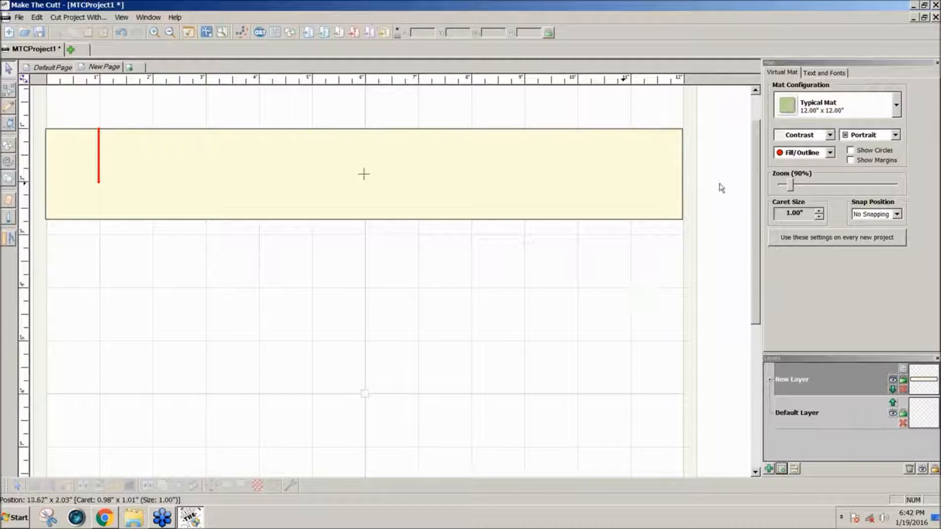
Add the text HAPPY in the Impact font as a text group with no splitting.
click(824, 73)
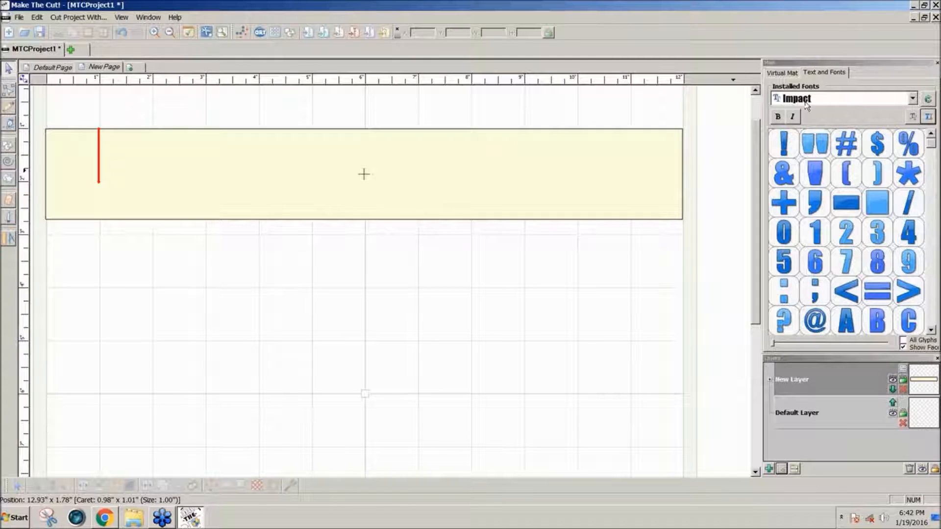
click(928, 118)
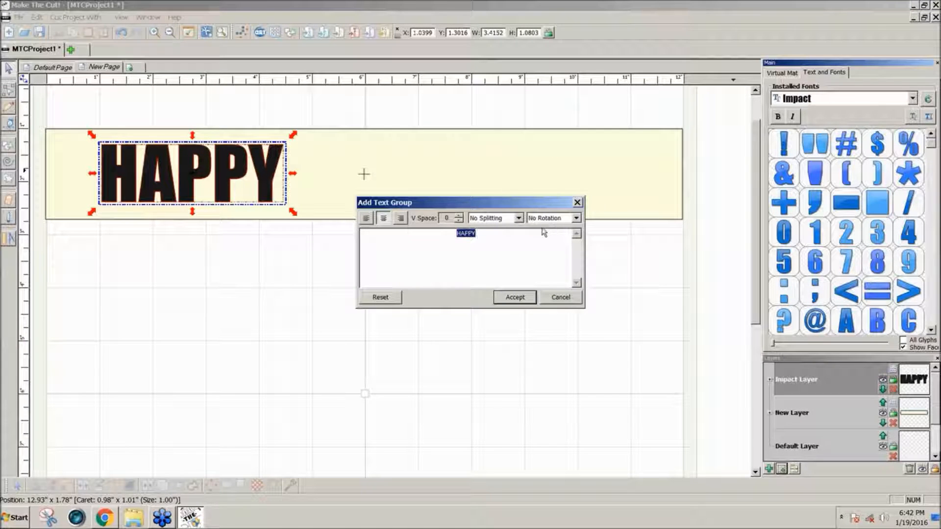
click(513, 221)
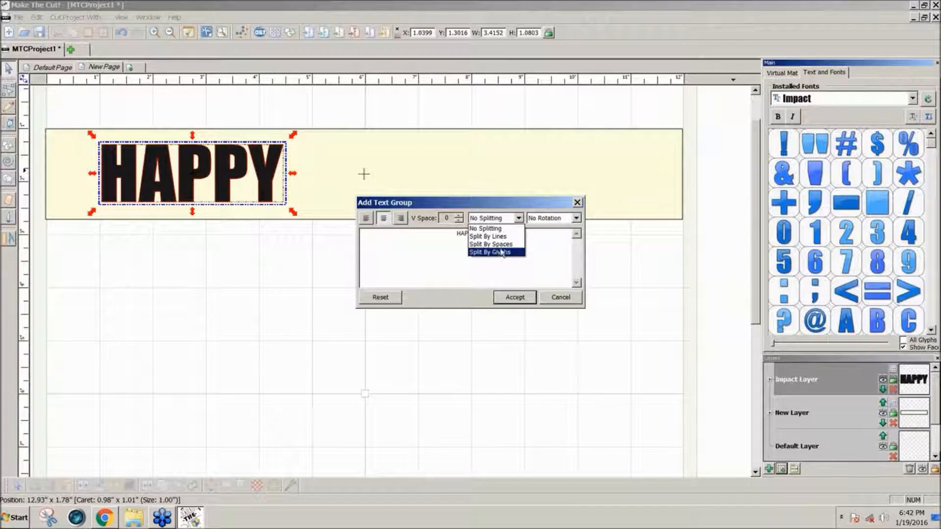
click(519, 219)
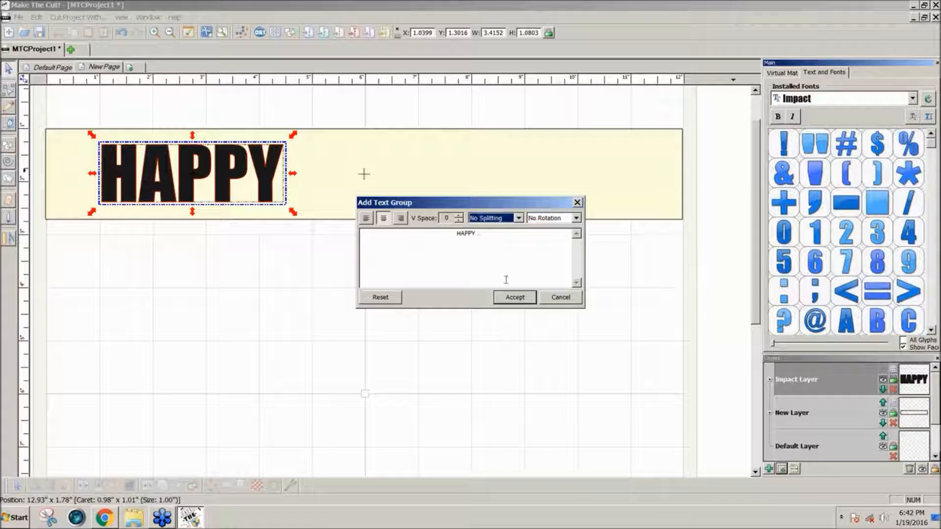
click(526, 300)
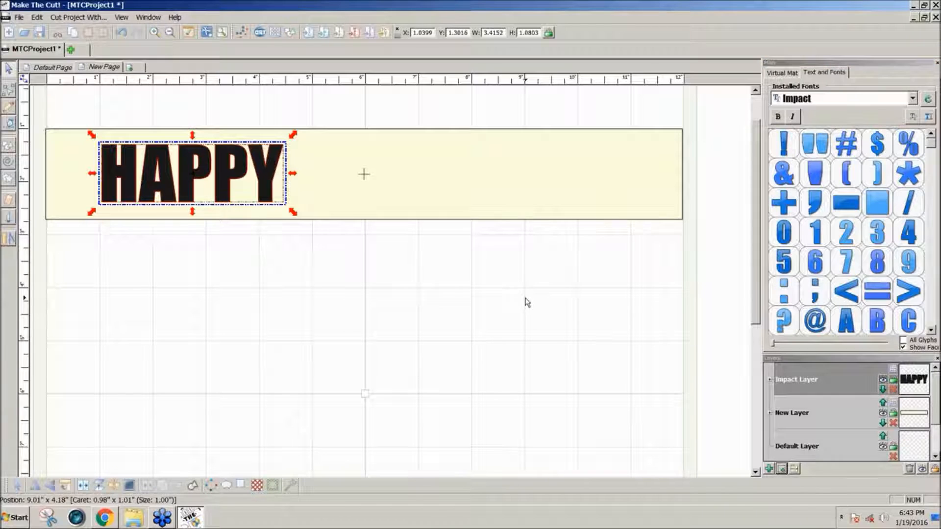
Select the banner and the text together and center them horizontally.
drag(722, 284, 4, 79)
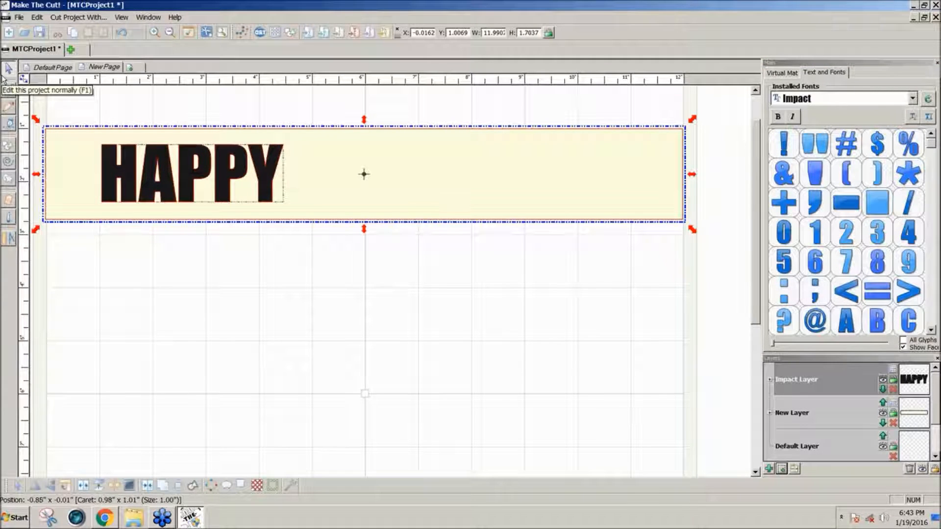
key(alt+c)
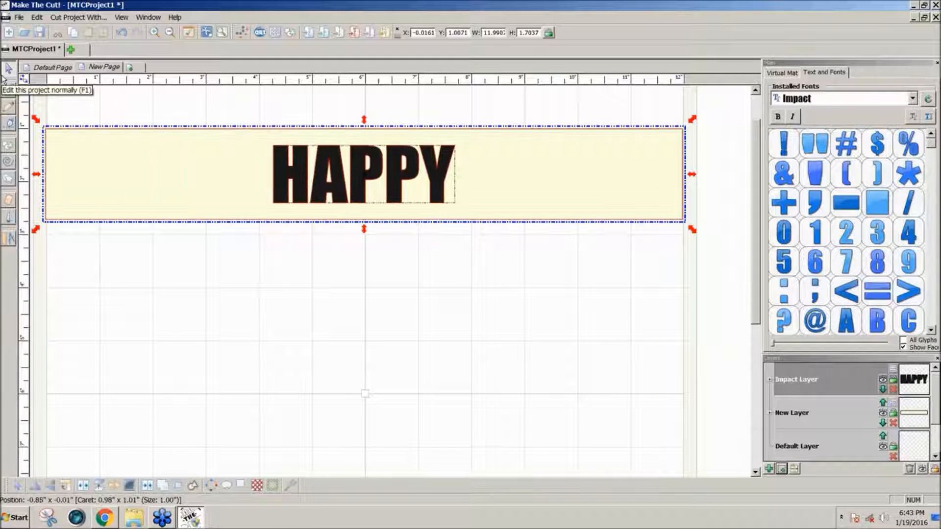
click(481, 296)
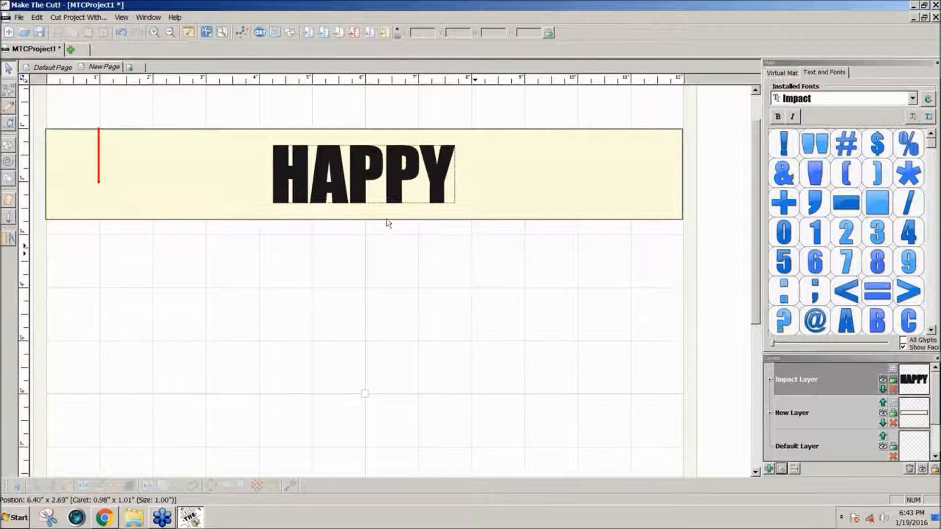
key(ctrl+v)
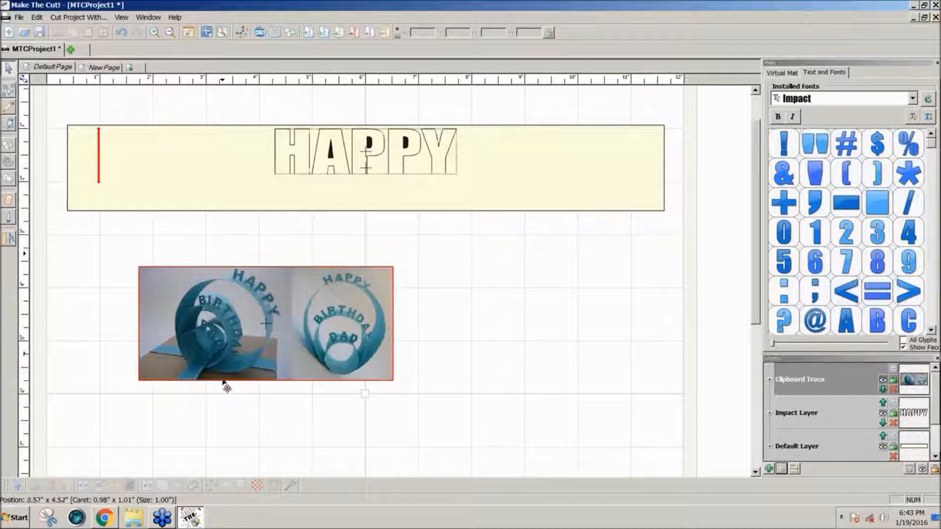
click(163, 520)
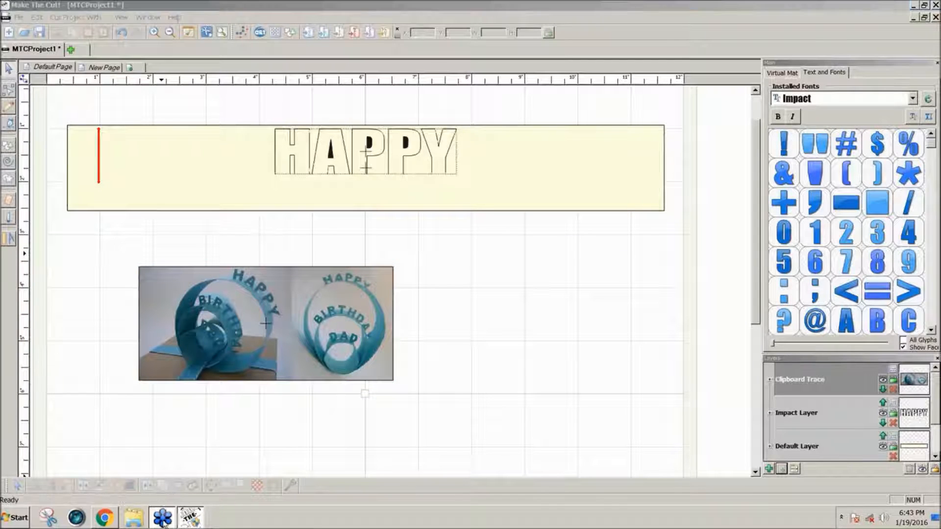
click(190, 518)
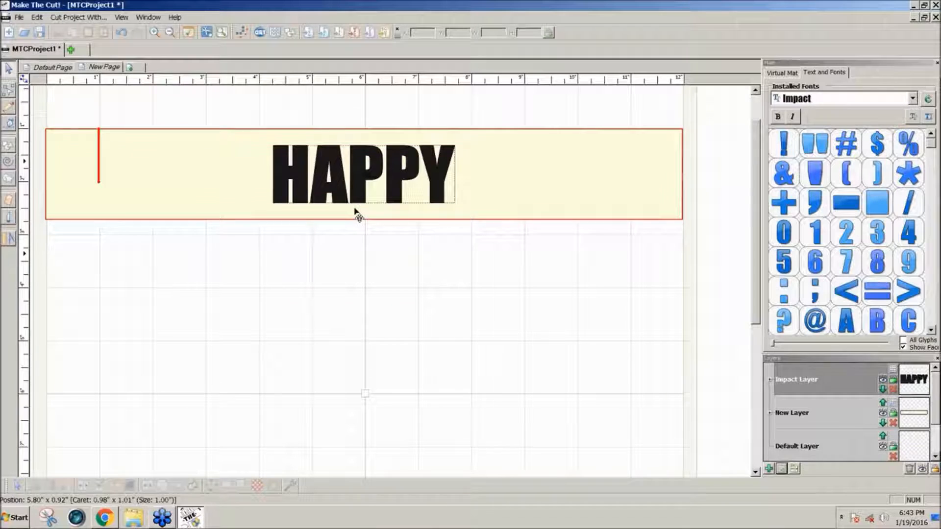
Shorten the HAPPY text to about 0.64 inches tall and center it on the banner.
drag(474, 248, 268, 103)
drag(364, 212, 366, 173)
shift+click(406, 212)
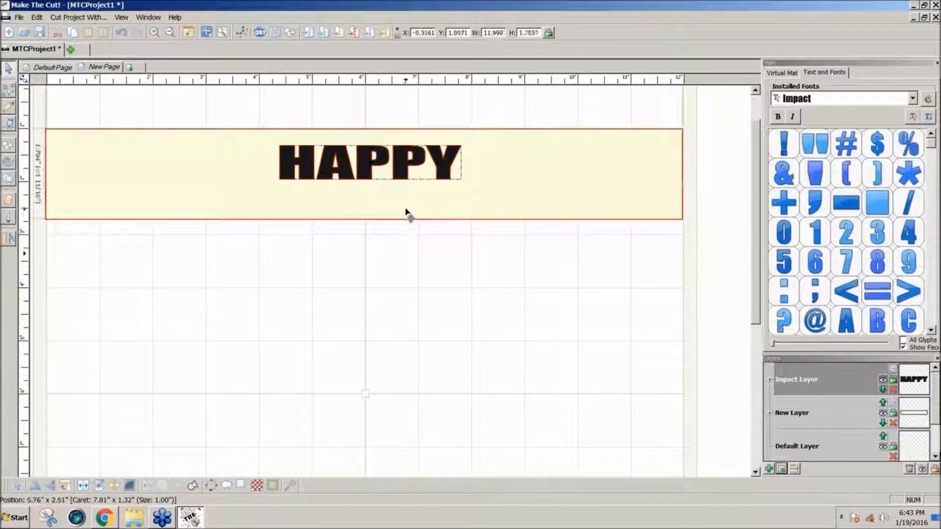
key(c)
Move HAPPY up to the banner's top edge and stretch it to about 0.85 inches tall.
click(423, 275)
click(363, 189)
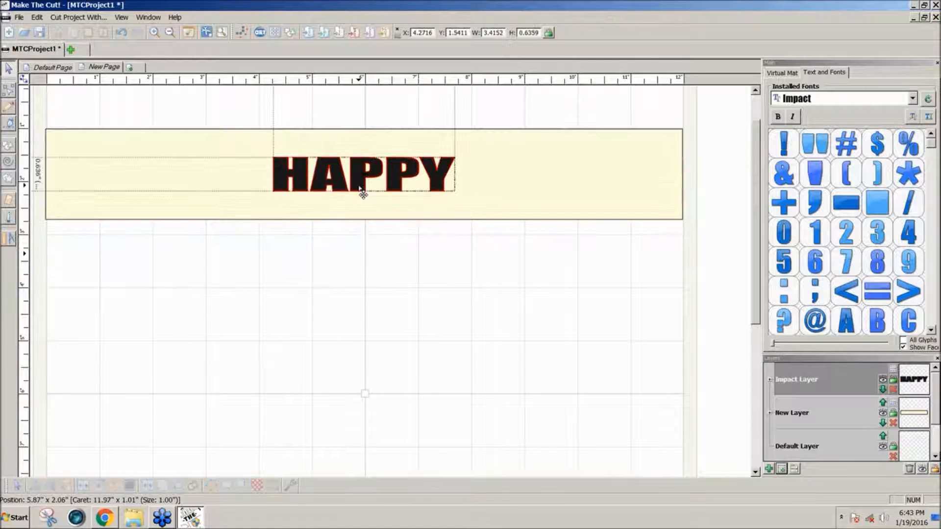
drag(363, 189, 365, 160)
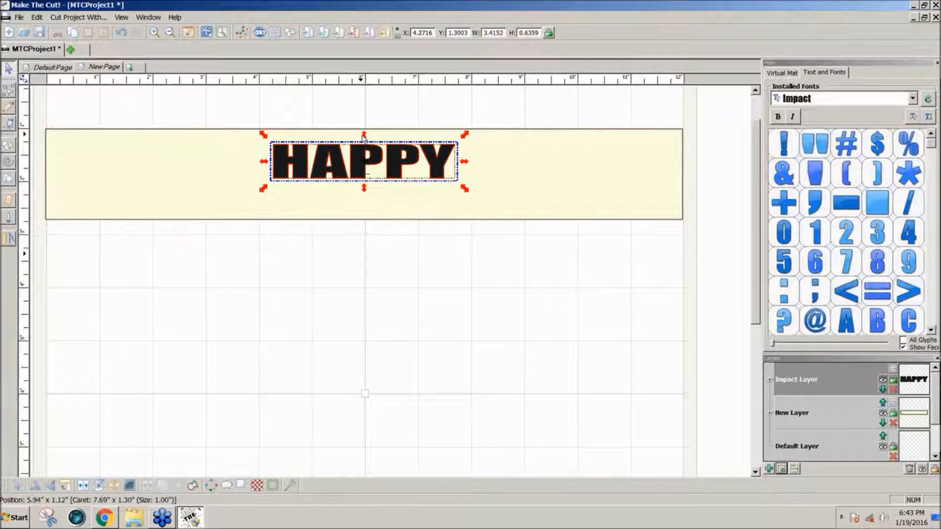
drag(364, 137, 364, 127)
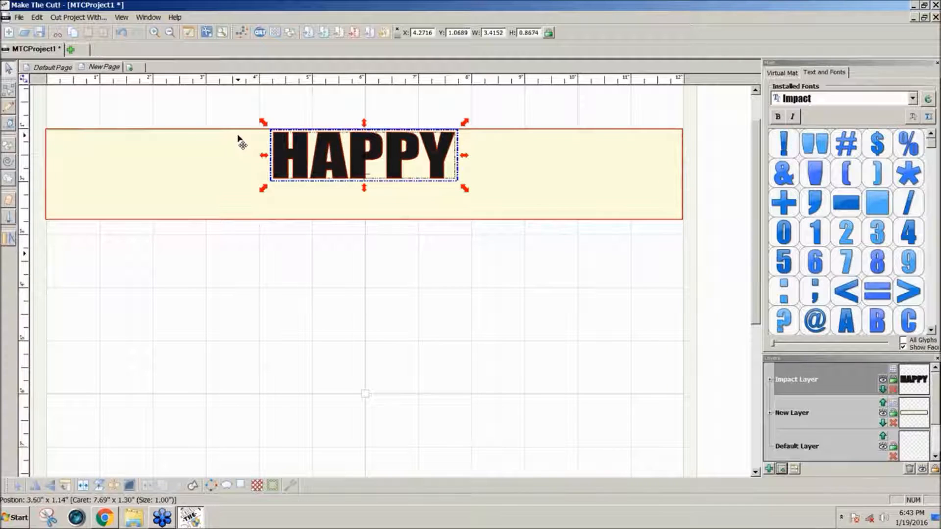
drag(365, 126, 365, 129)
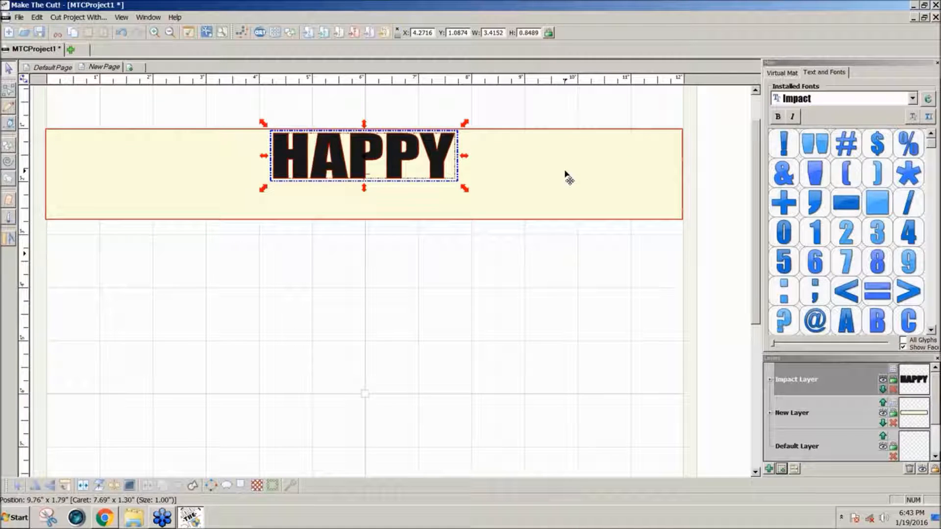
click(500, 251)
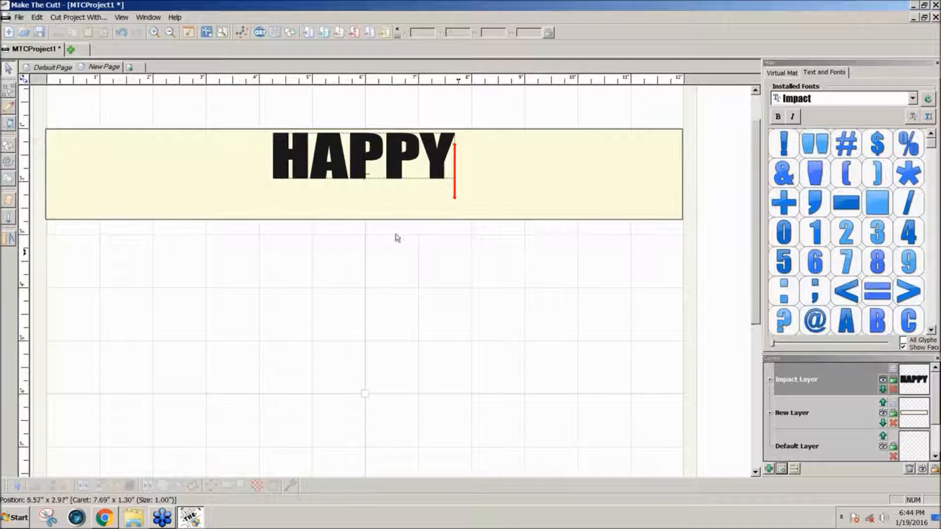
click(23, 82)
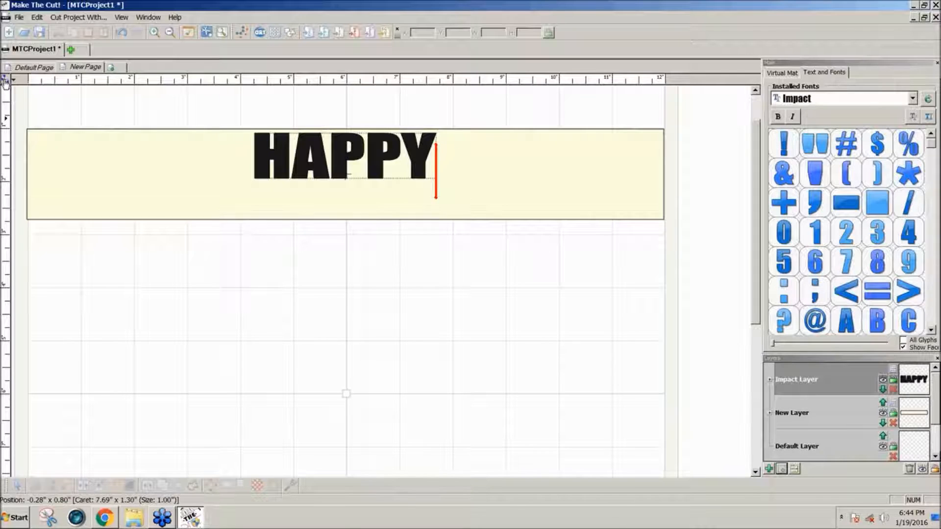
click(6, 80)
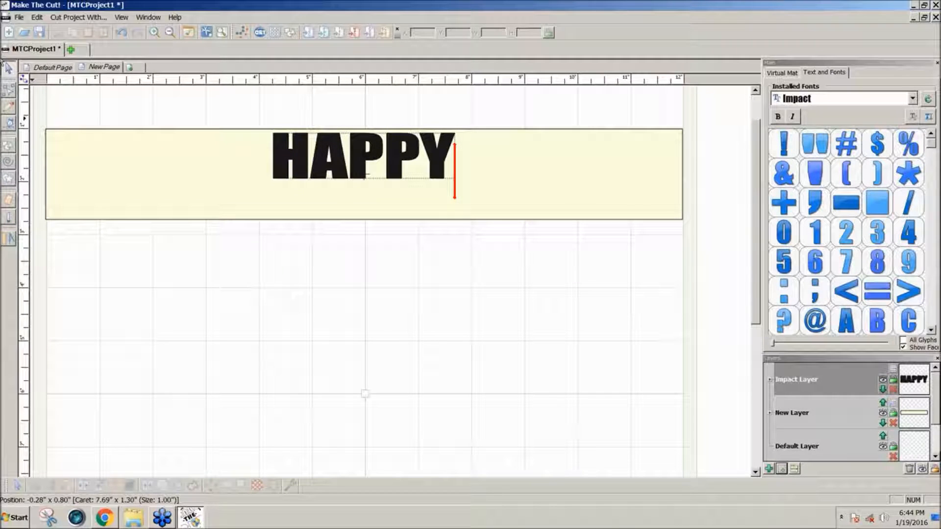
click(22, 79)
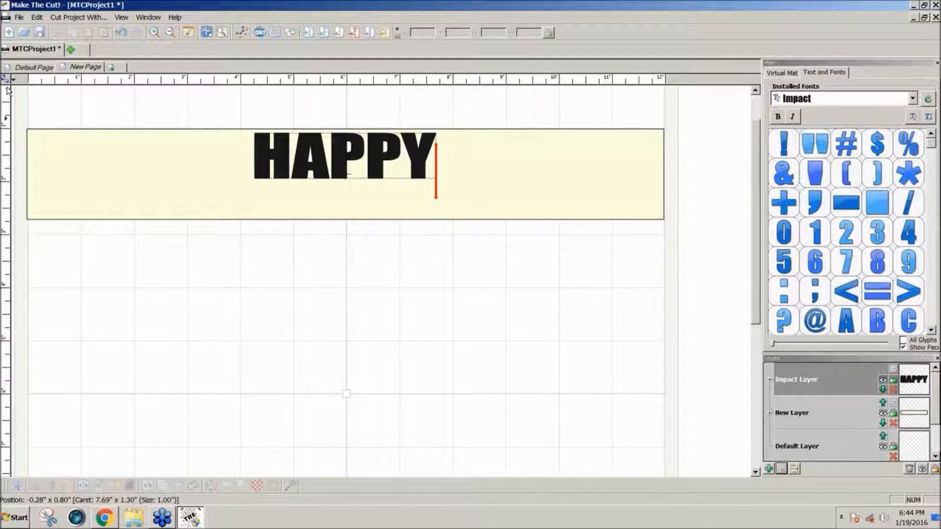
click(6, 79)
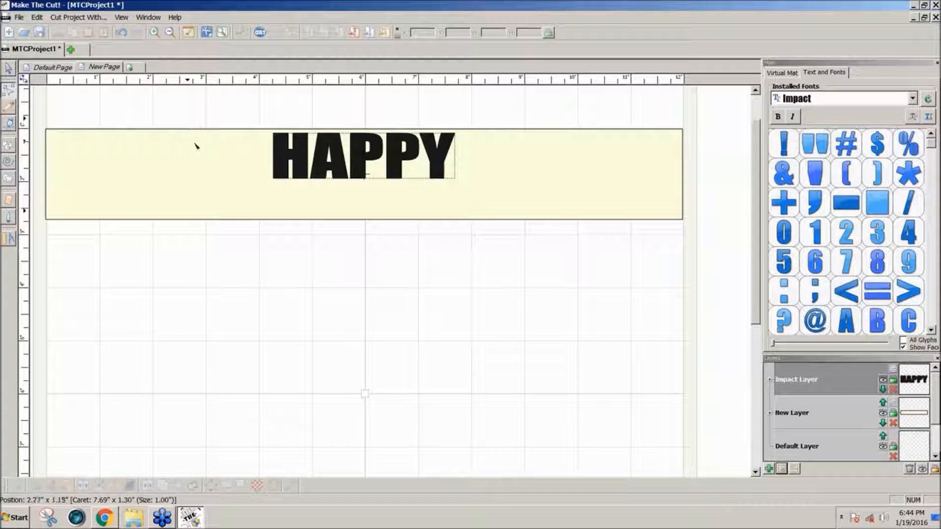
Turn each letter of HAPPY into an outline, working letter by letter from H through Y.
click(278, 180)
click(283, 181)
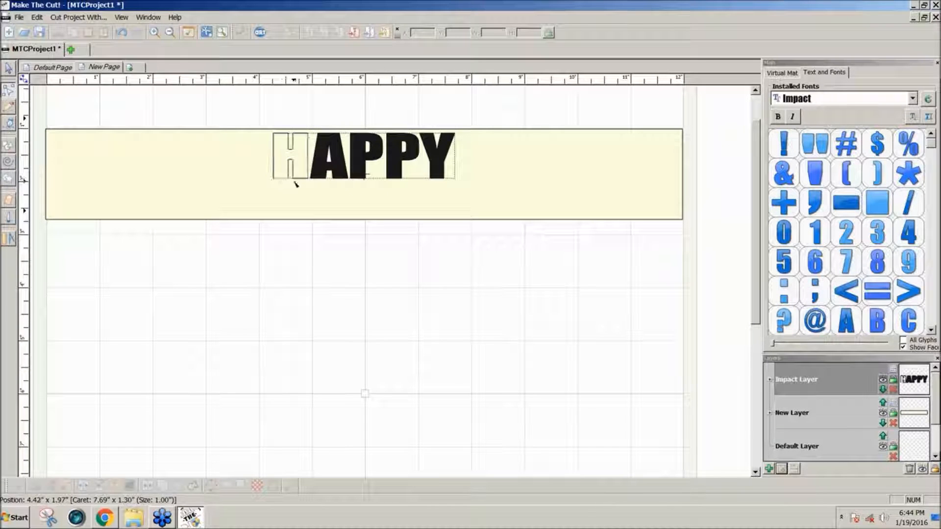
click(301, 180)
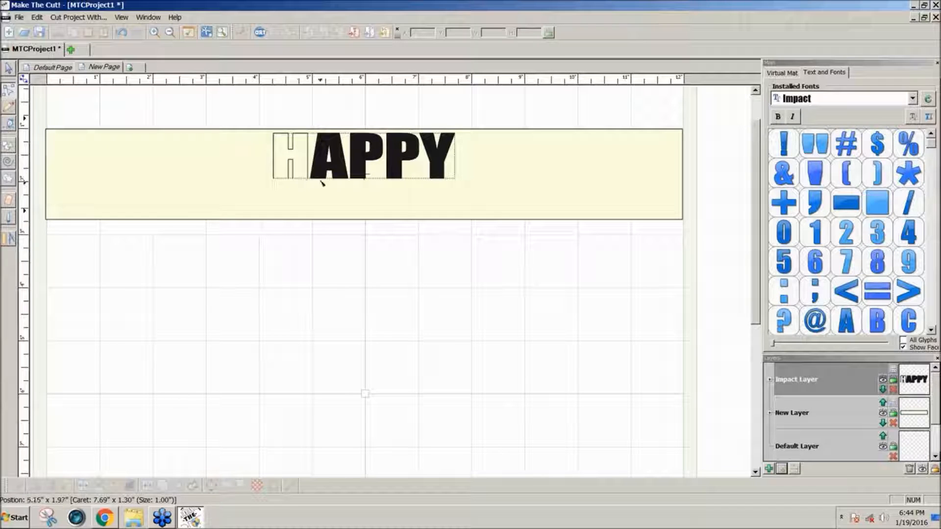
key(Delete)
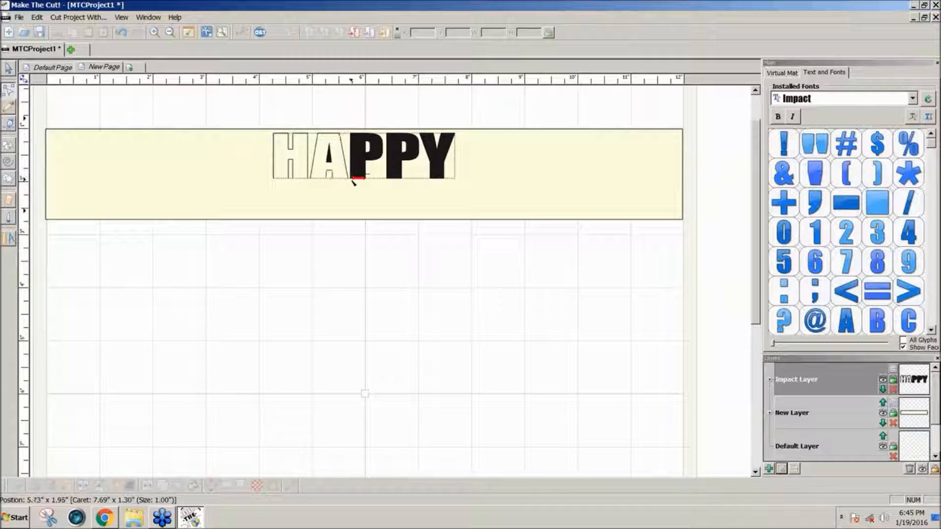
key(Delete)
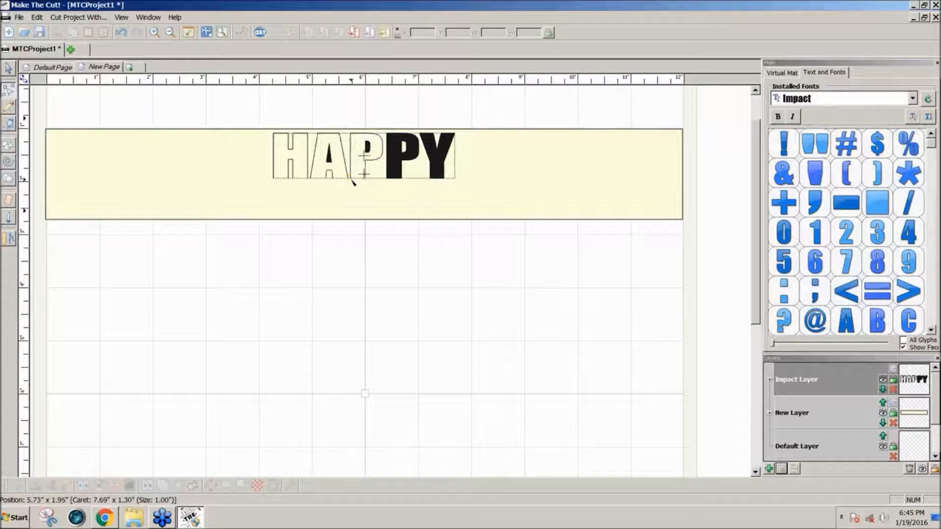
click(393, 179)
key(Delete)
click(434, 178)
key(Delete)
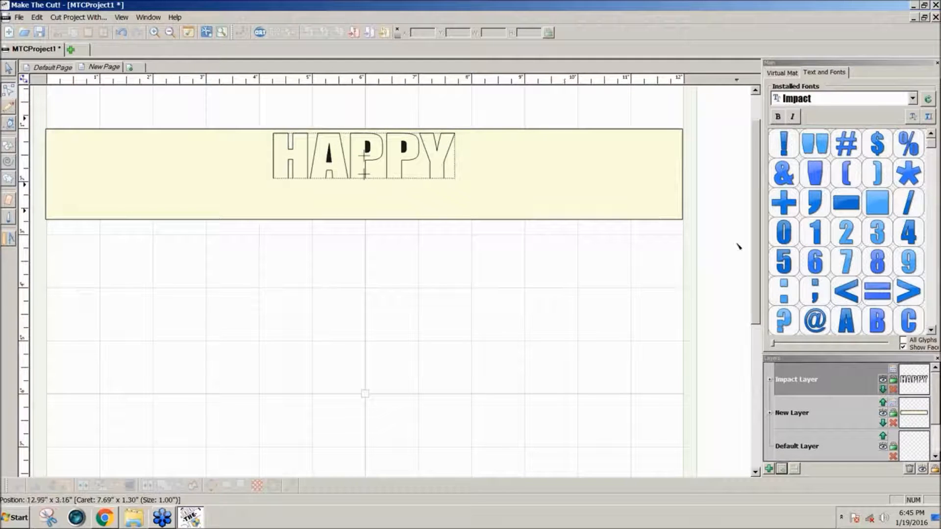
Add a new layer for drawing, choose the Bezier line tool, and lock the Impact layer.
scroll(756, 264, up, 2)
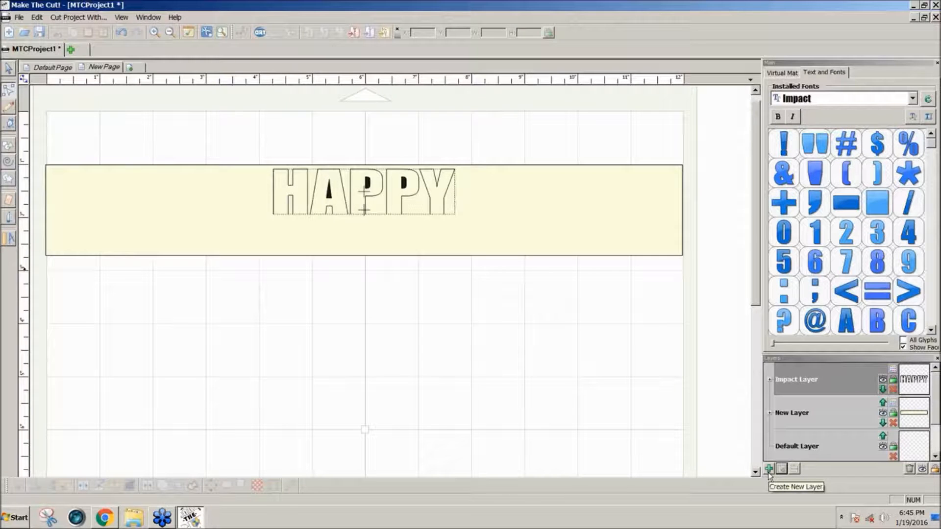
click(768, 469)
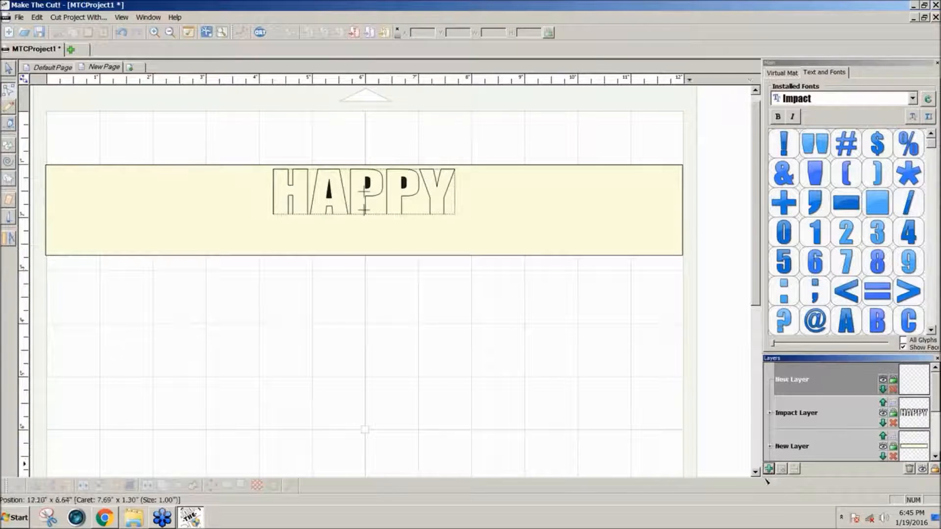
click(8, 125)
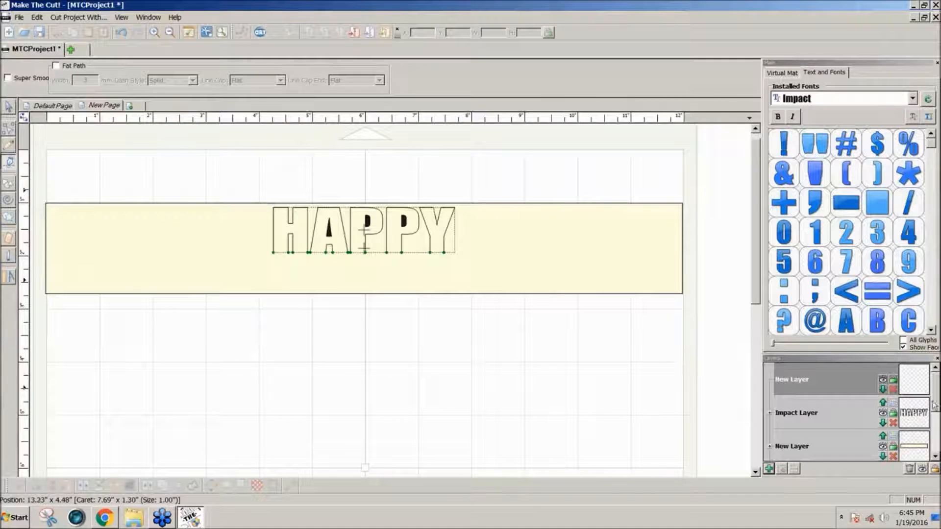
scroll(936, 410, down, 1)
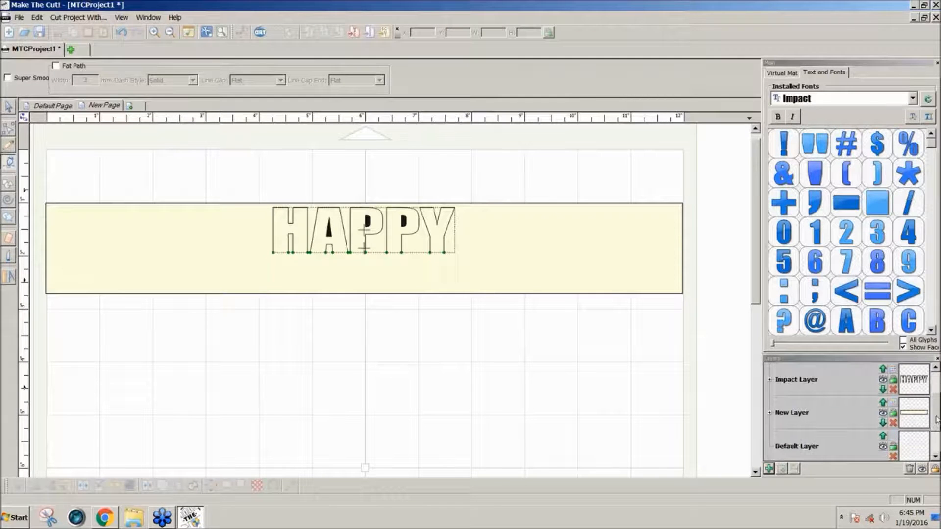
click(893, 382)
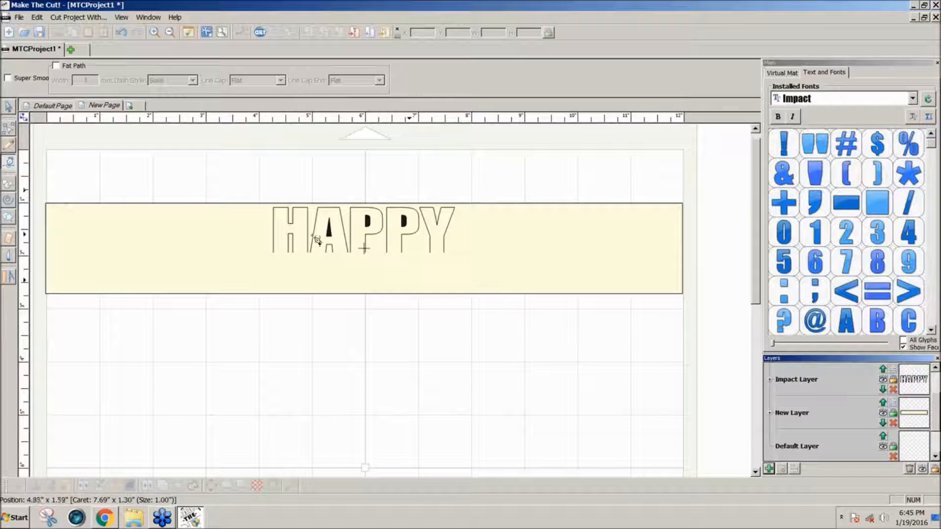
Draw a straight line along the bottom of HAPPY from the H to the Y.
click(273, 252)
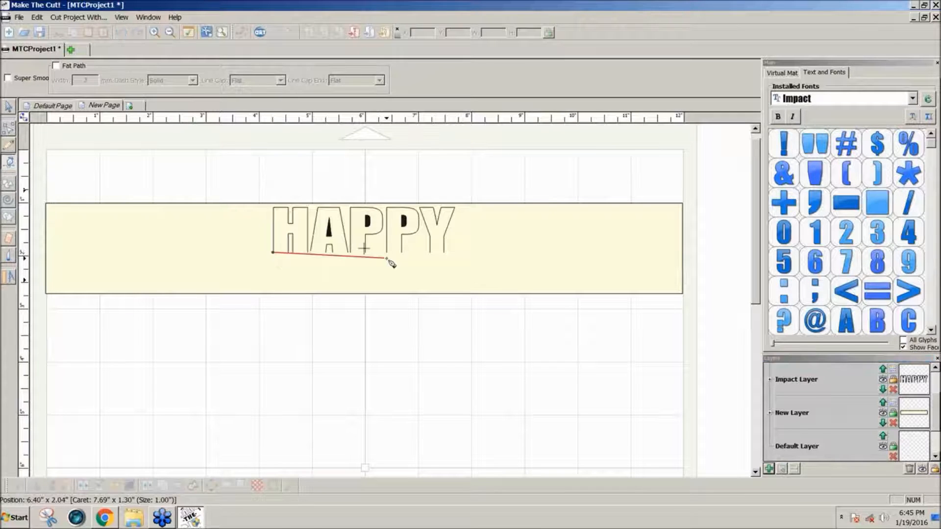
double_click(445, 253)
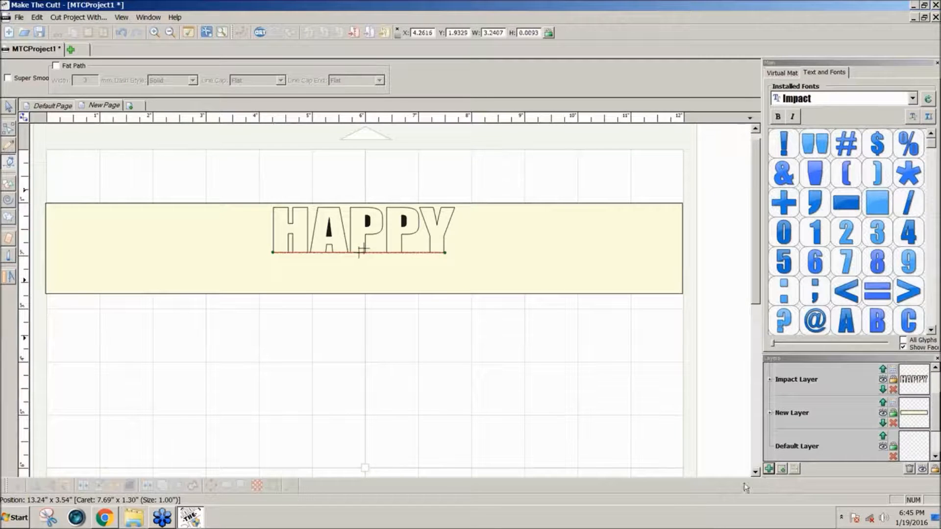
click(777, 470)
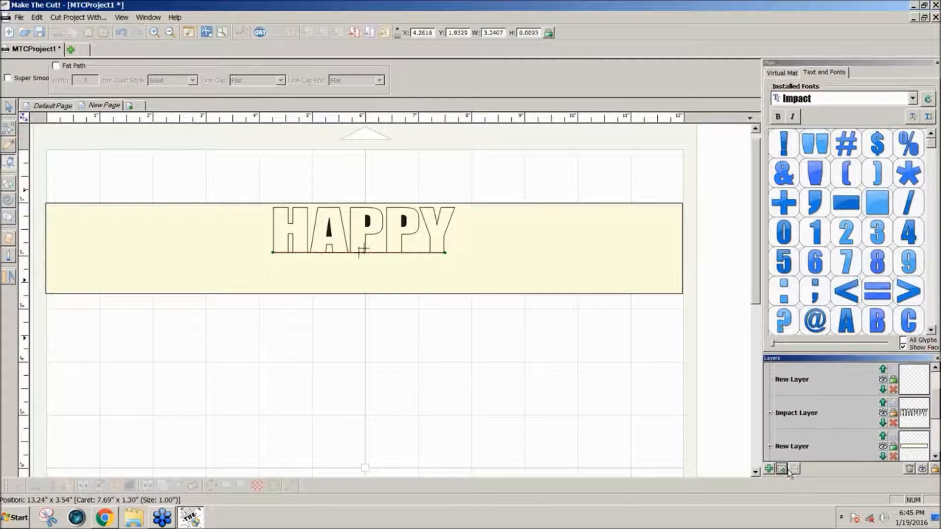
scroll(935, 405, up, 2)
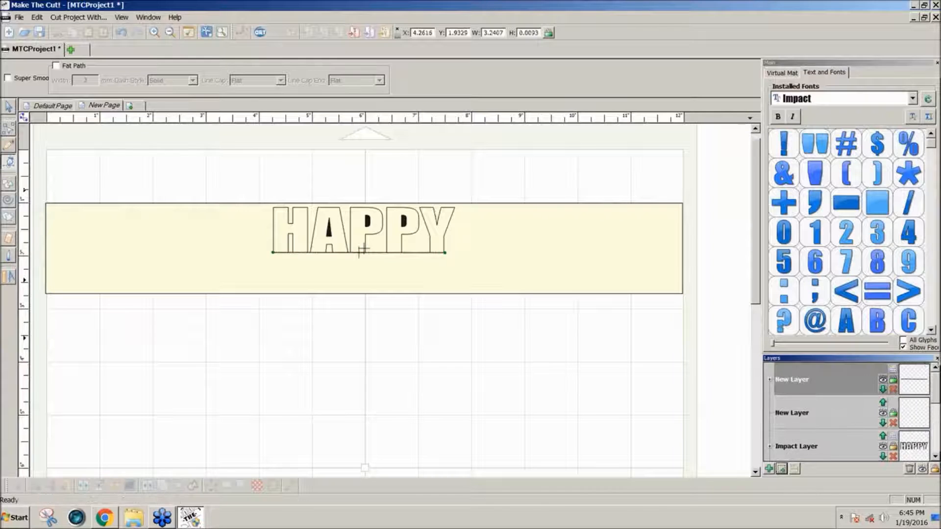
Set the layer's line style to dashes of 0.06 inch with 0.12 inch spaces.
click(893, 369)
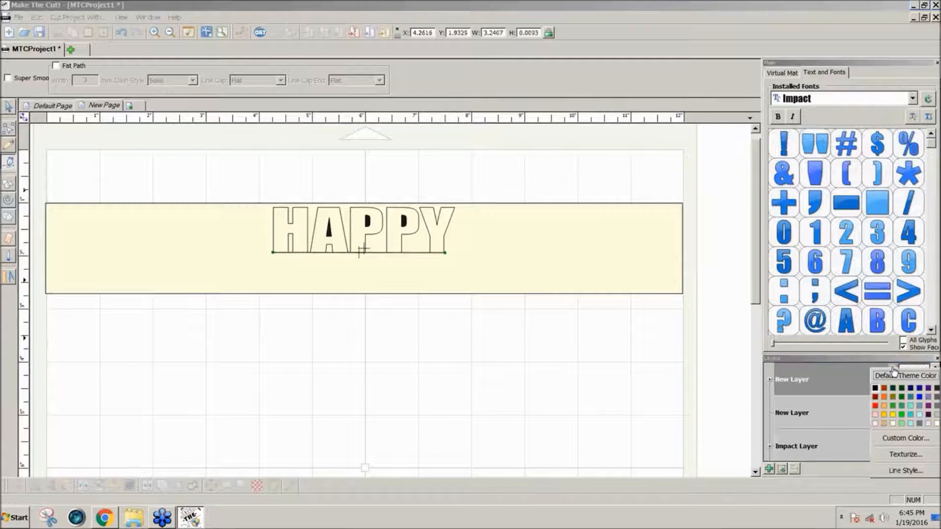
click(902, 472)
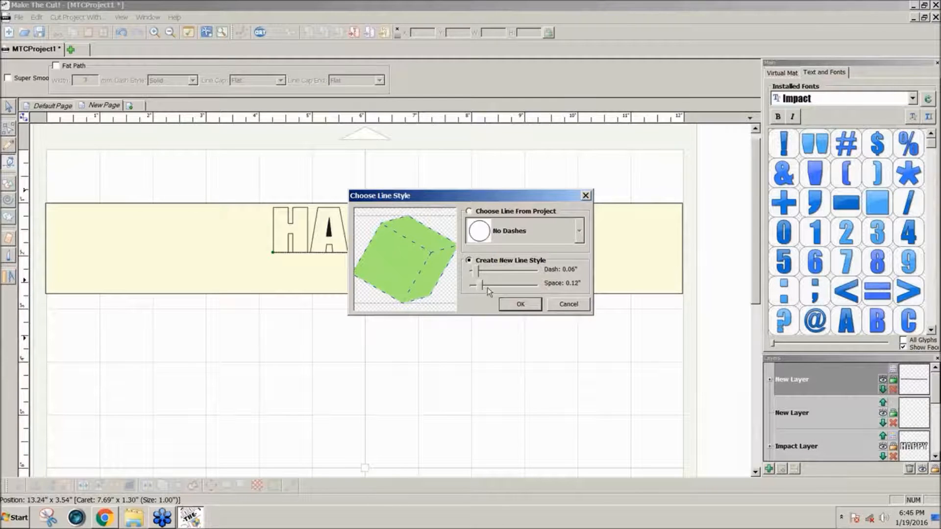
click(520, 308)
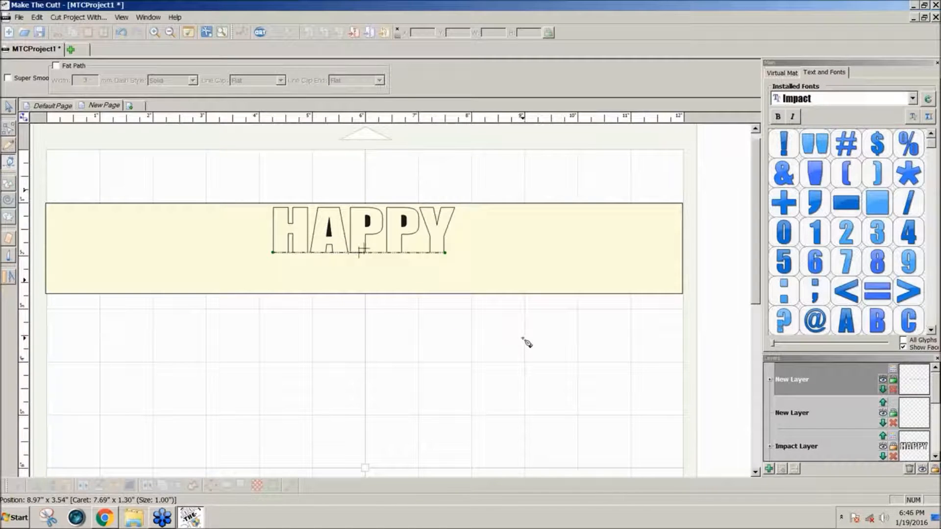
Undo the dashed line drawn along the base of HAPPY.
click(523, 338)
key(Escape)
key(ctrl+z)
key(ctrl+z)
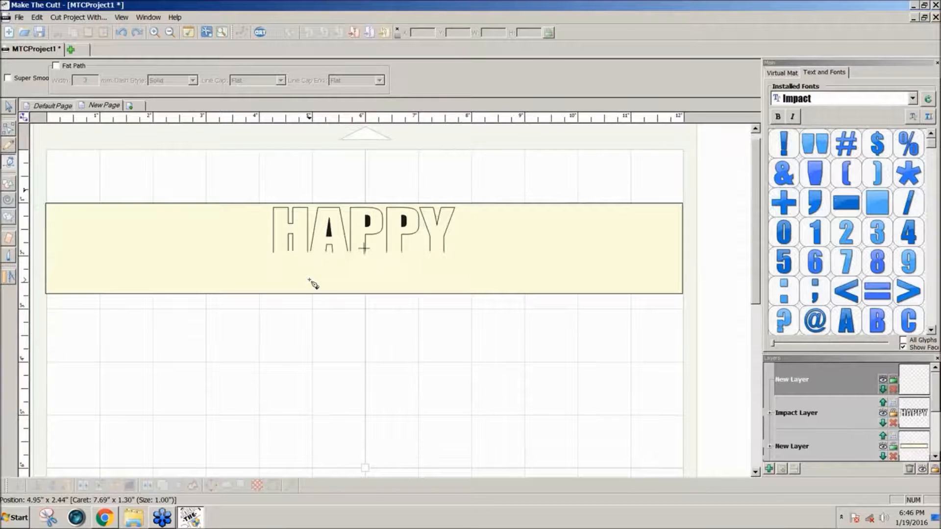
Draw short line segments along the bottom of the H.
click(273, 252)
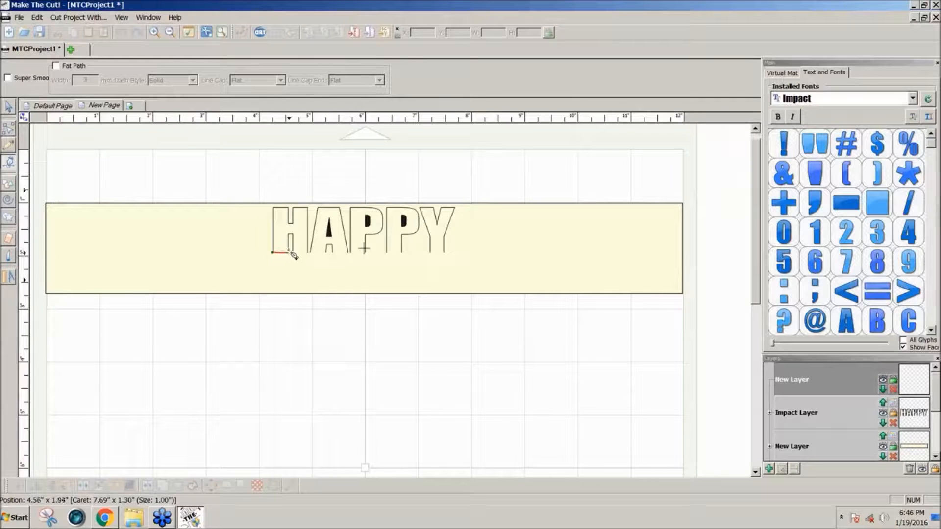
click(289, 253)
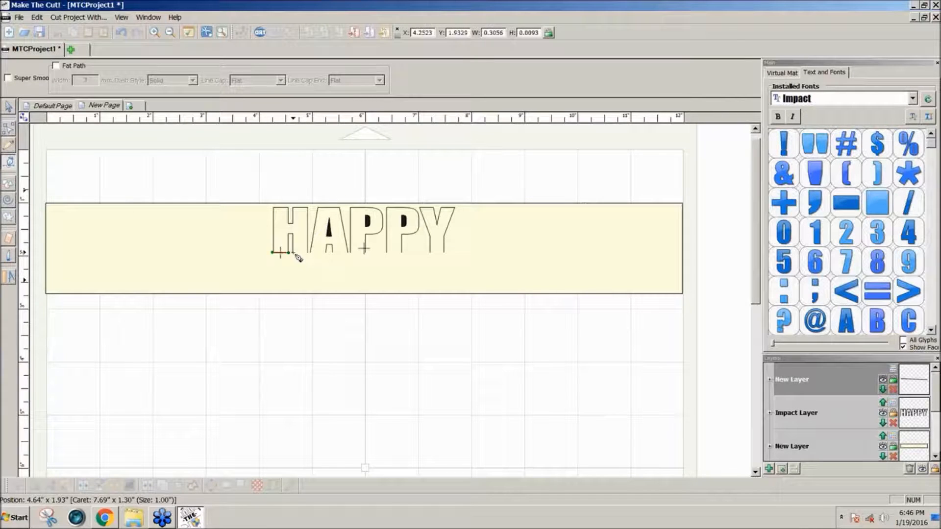
click(294, 253)
click(307, 254)
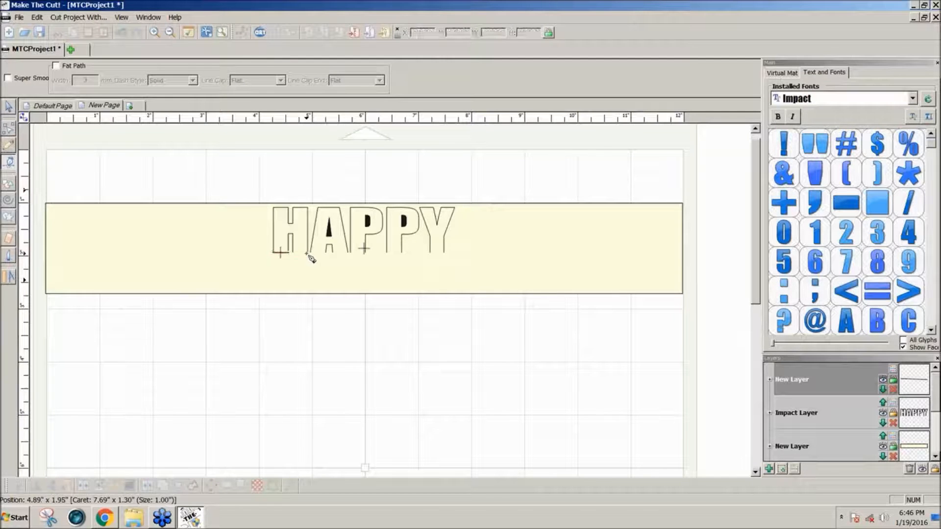
click(8, 109)
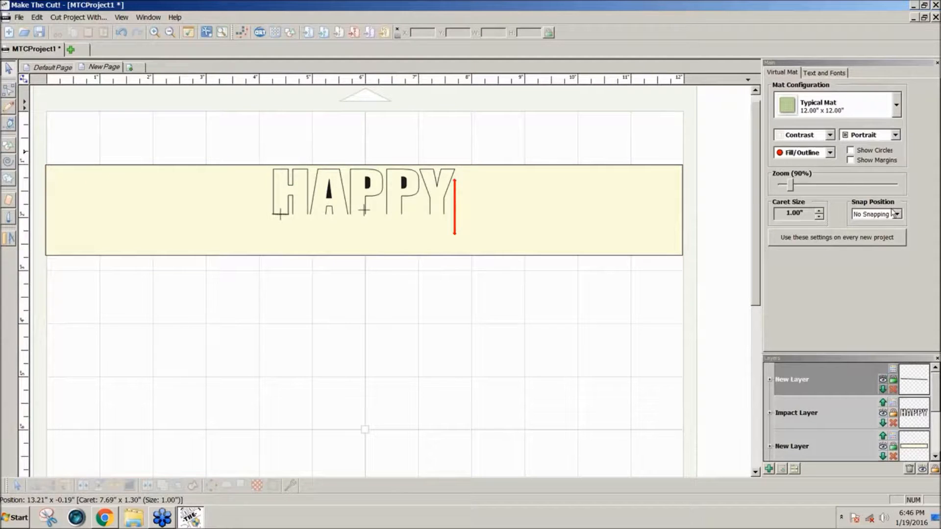
Set the snap position to 1/8 inch.
click(896, 215)
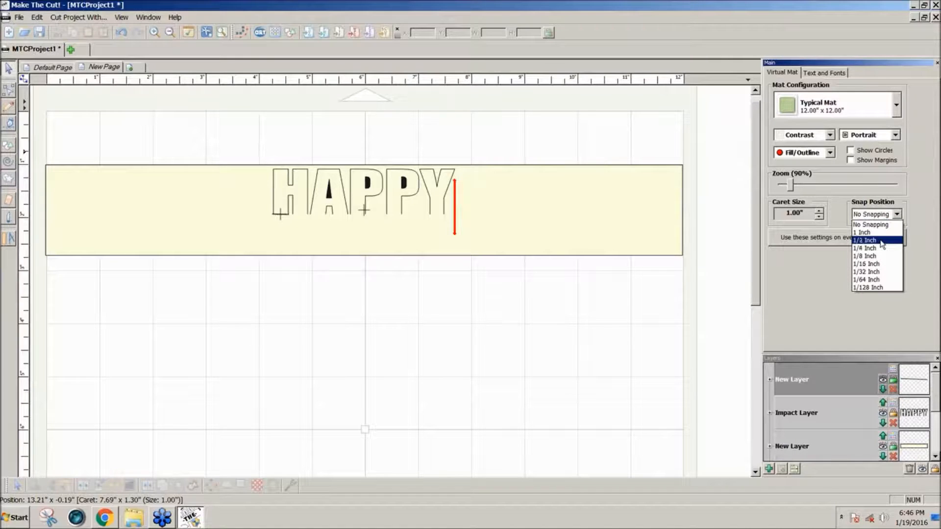
click(870, 256)
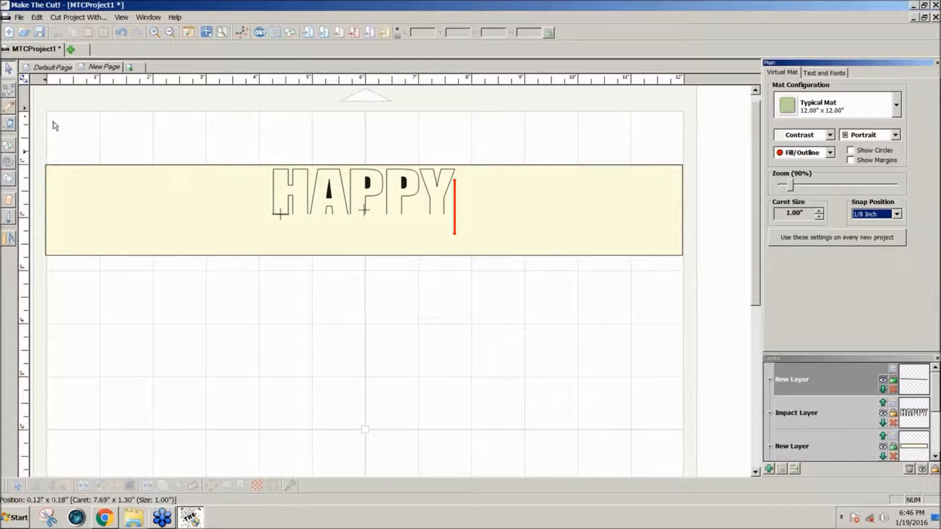
Select everything on the page, nudge it slightly, and undo the move.
drag(40, 125, 747, 326)
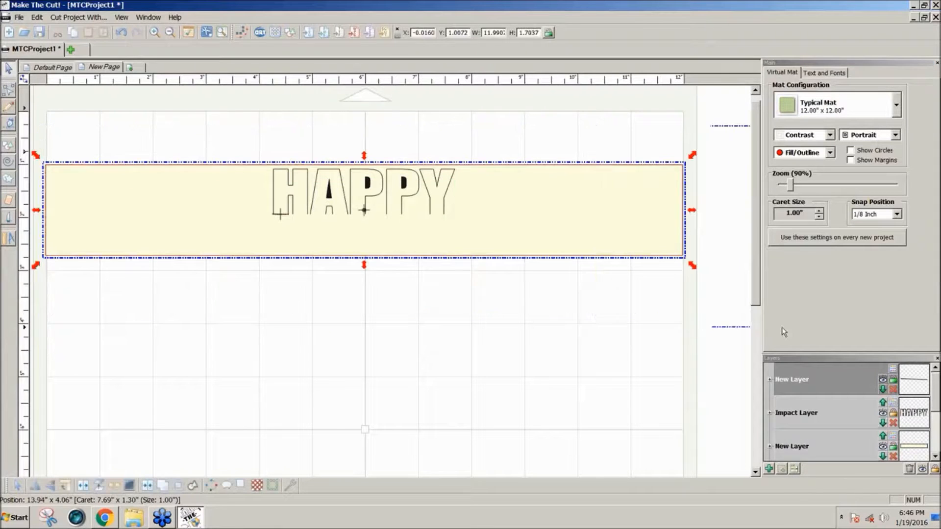
drag(490, 226, 491, 230)
key(ctrl+z)
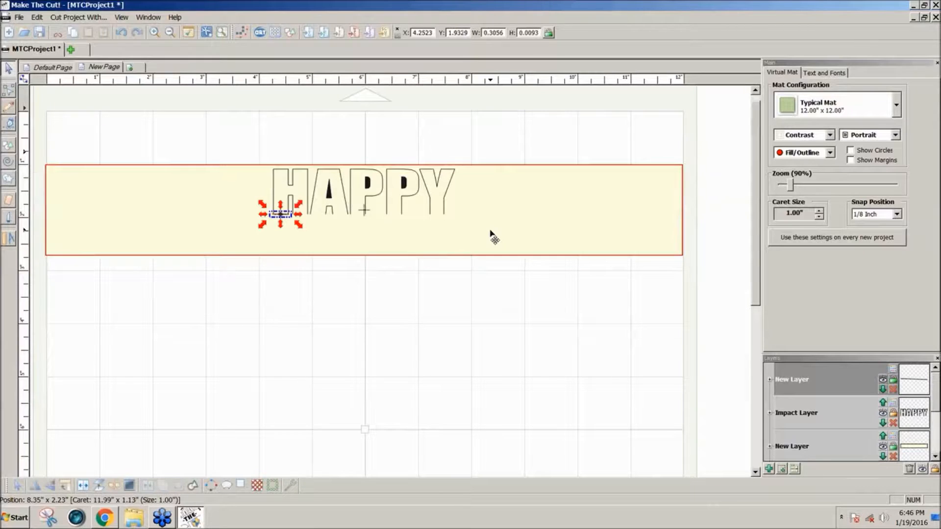
click(480, 324)
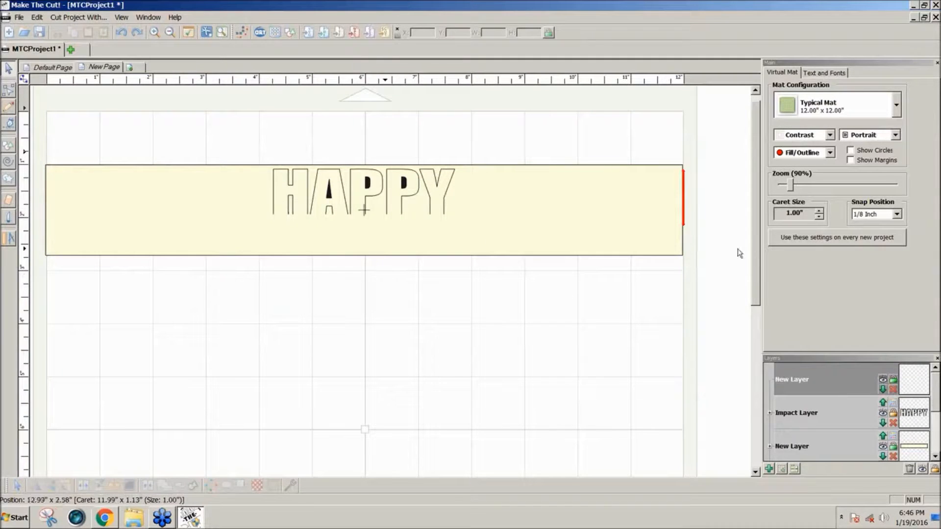
Try drawing a segment at the base of the H with the Bezier tool, then undo it.
click(899, 216)
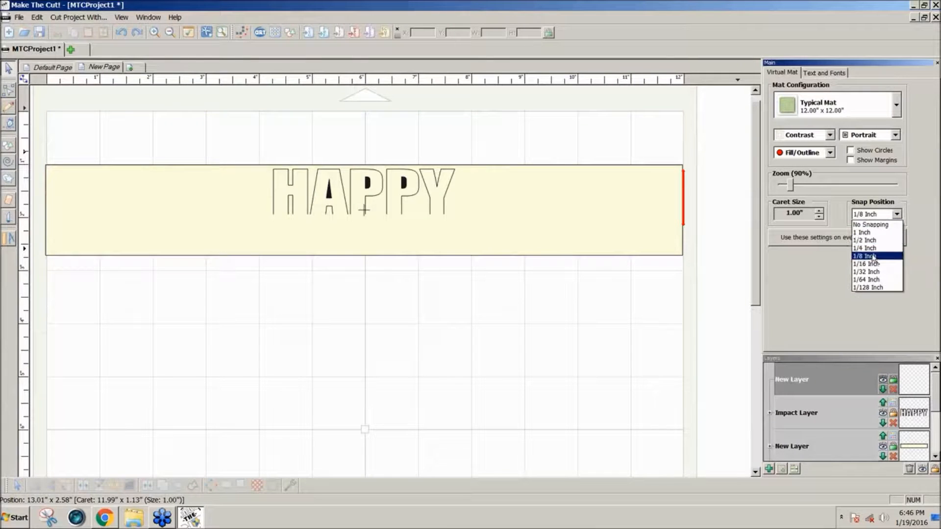
click(874, 258)
click(10, 123)
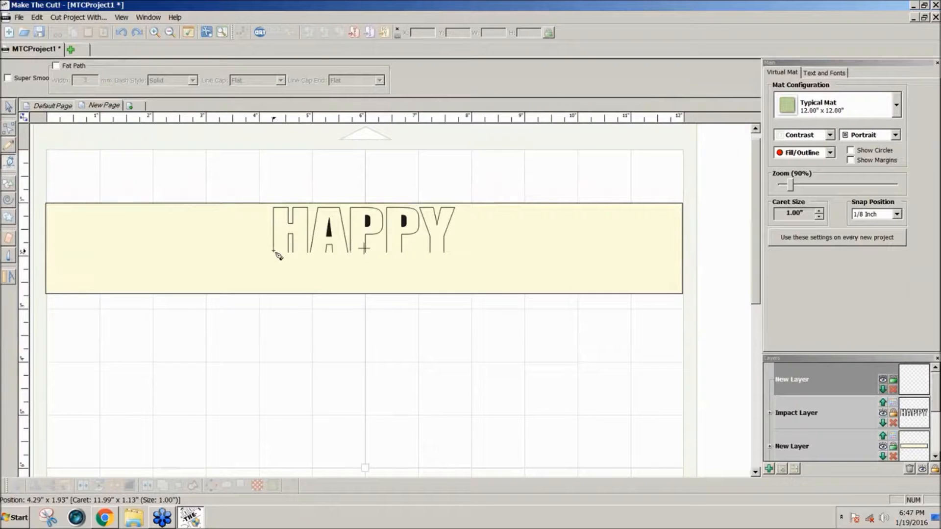
click(273, 249)
click(288, 251)
key(ctrl+z)
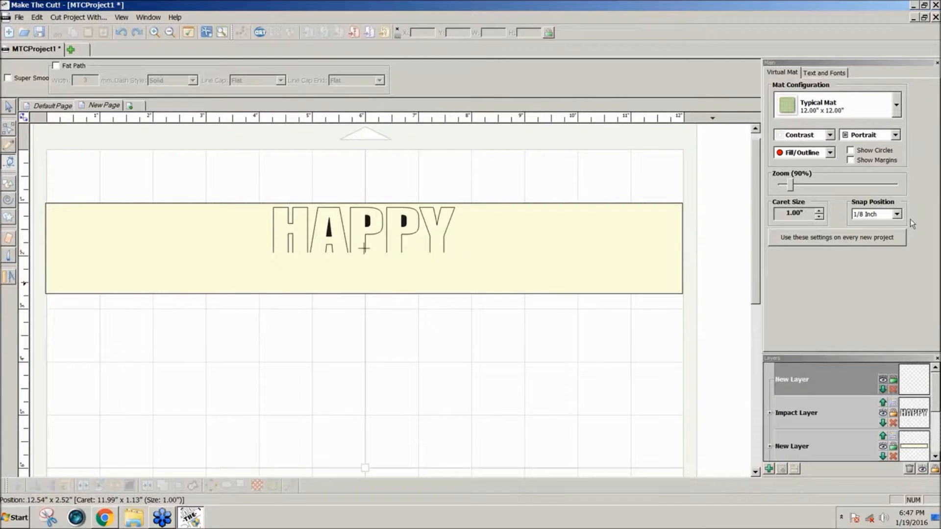
Set snapping to 1/32 inch and draw short line segments along HAPPY's baseline under each letter's feet from H to Y.
click(898, 215)
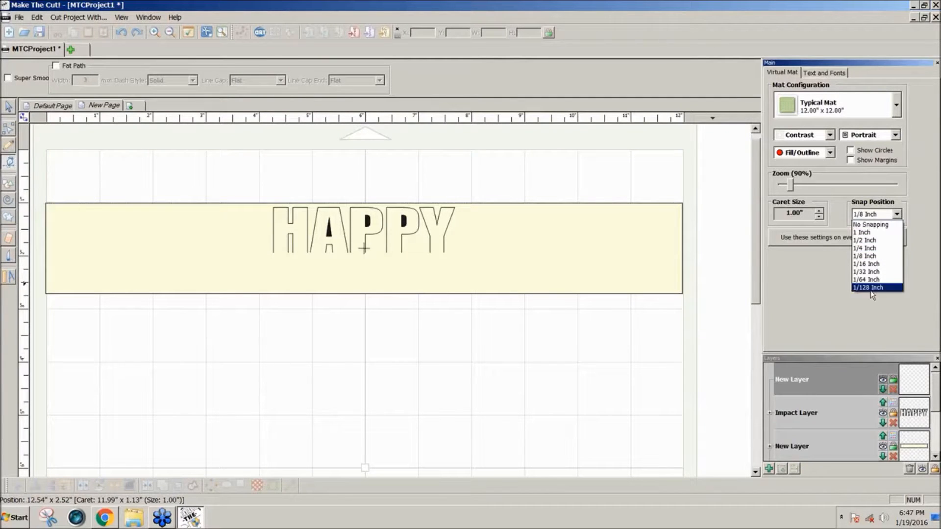
click(871, 272)
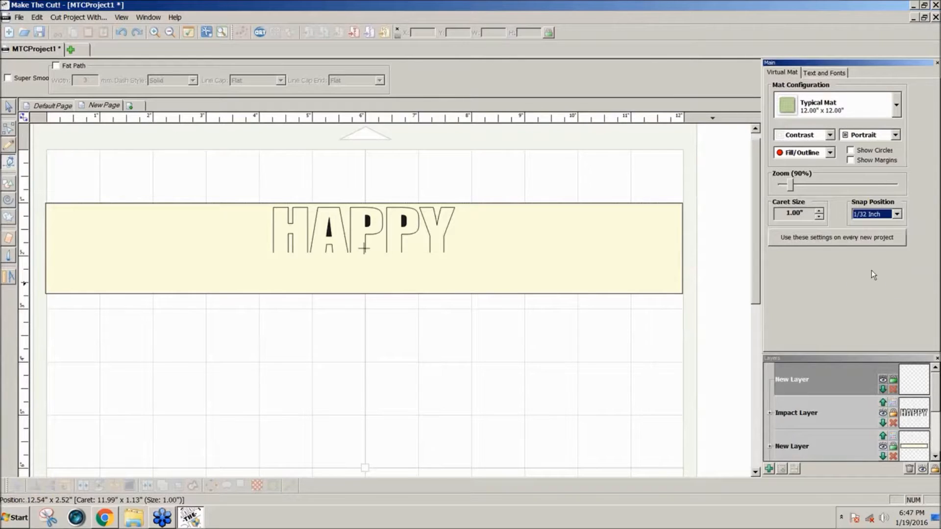
click(273, 253)
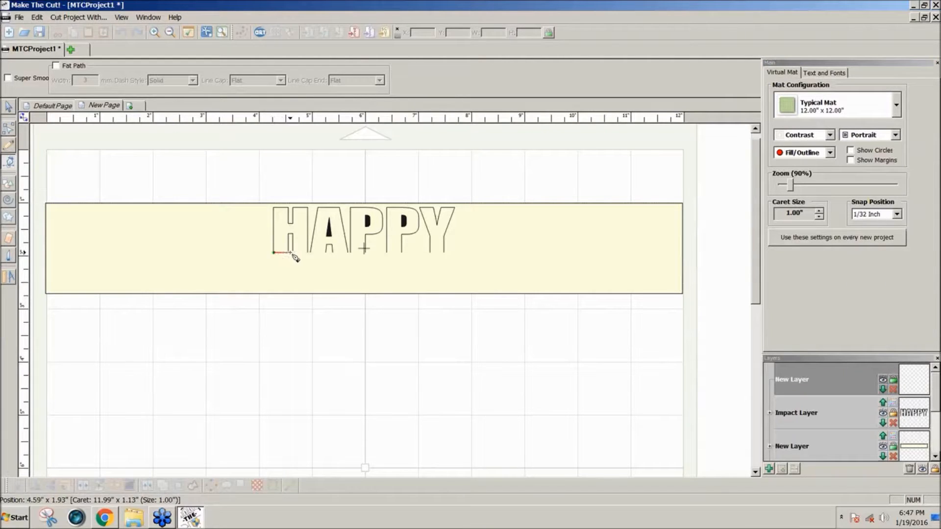
click(288, 253)
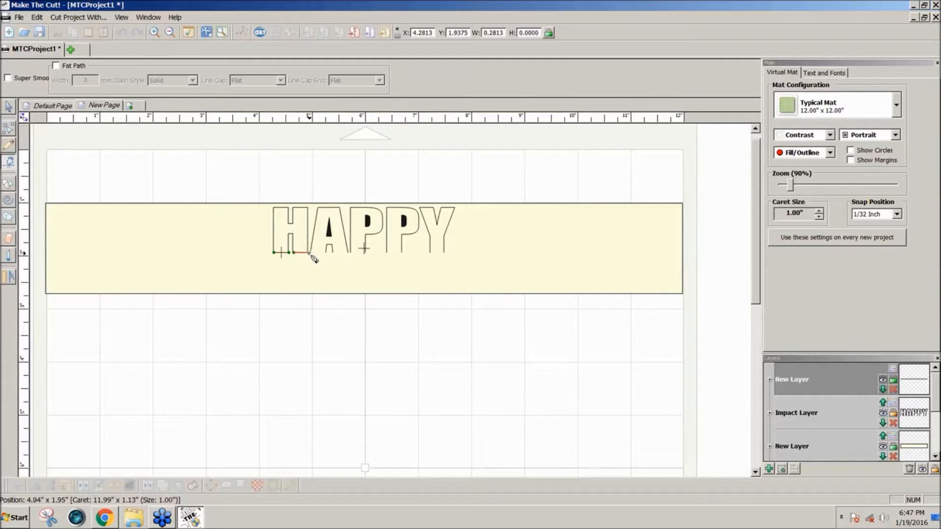
click(308, 253)
click(310, 252)
click(324, 253)
click(333, 252)
click(349, 253)
click(352, 253)
click(365, 252)
click(387, 253)
click(402, 253)
click(431, 253)
click(443, 253)
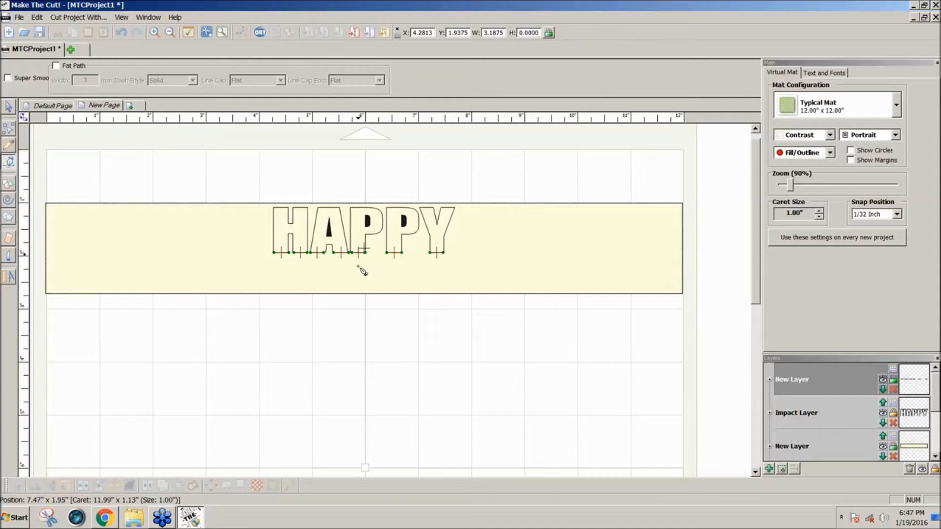
Select all the baseline segments under HAPPY and give their layer a dashed line style for fold lines.
click(10, 107)
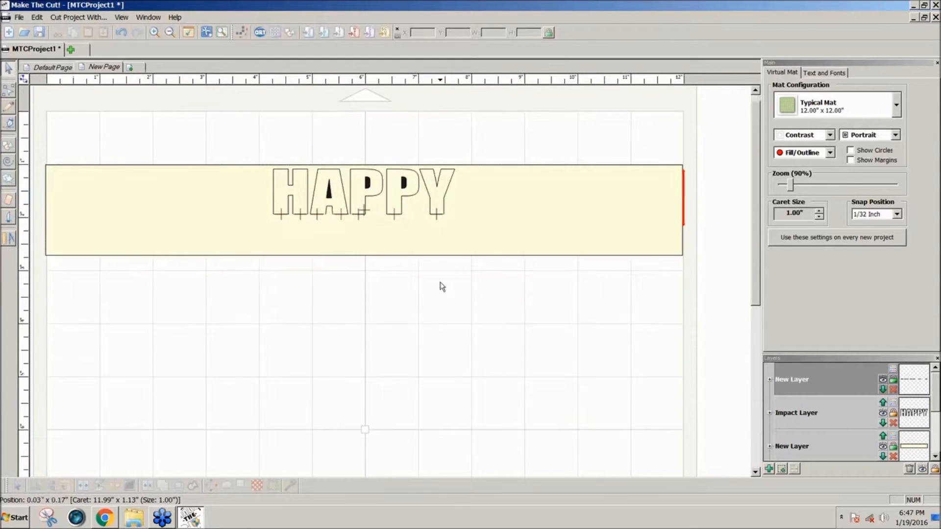
drag(521, 290, 236, 206)
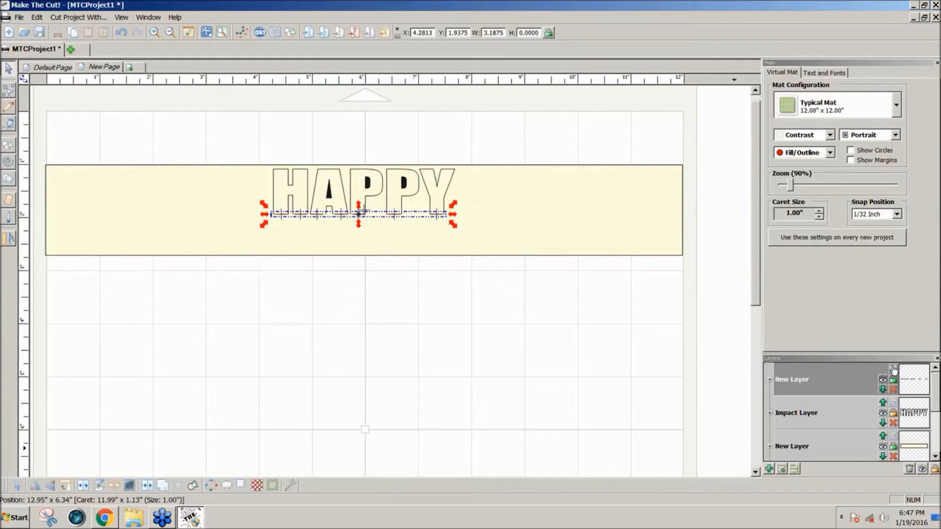
click(148, 486)
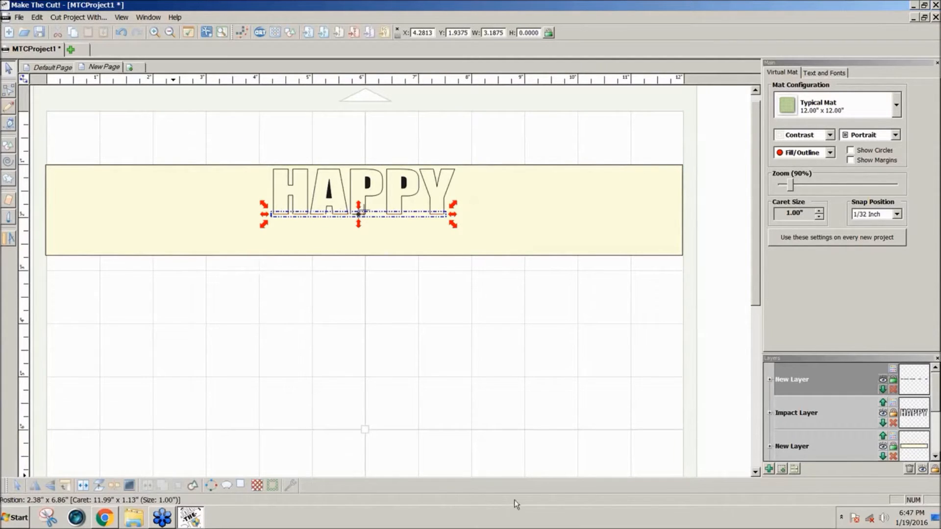
click(901, 379)
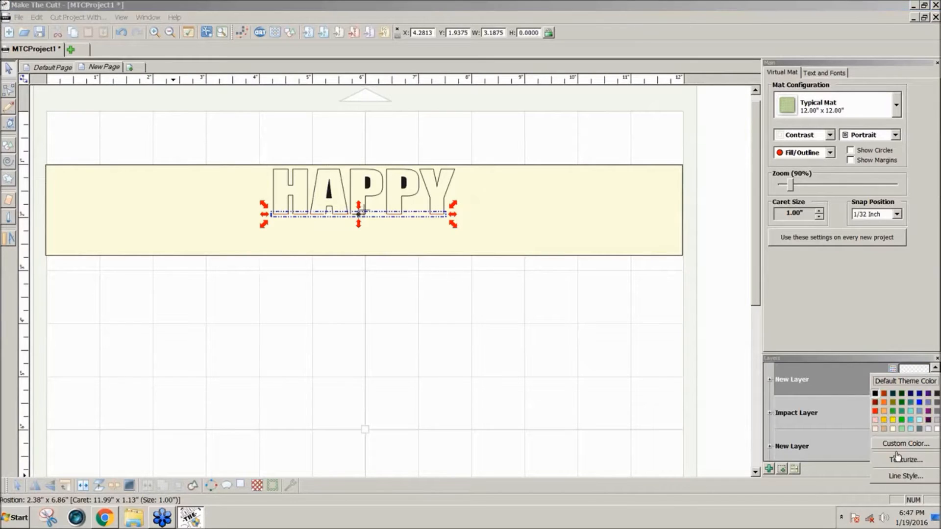
click(897, 477)
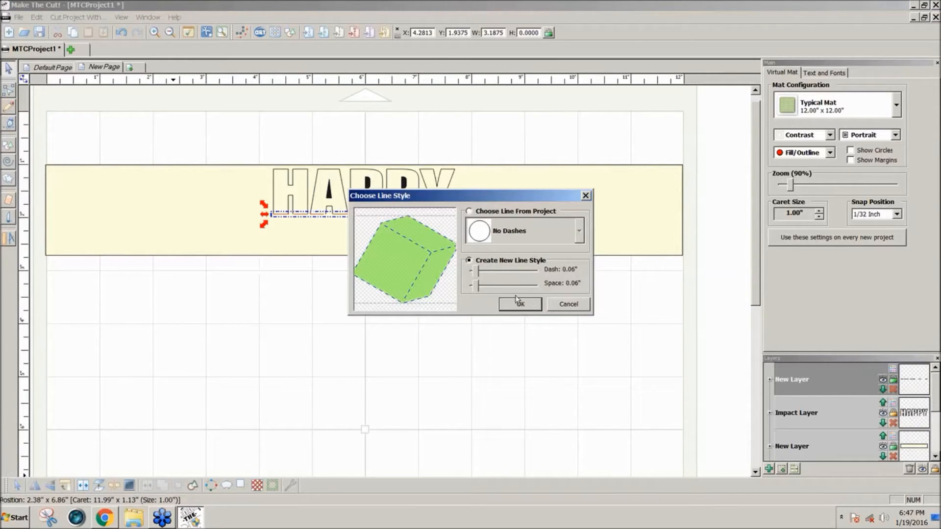
drag(477, 286, 481, 289)
click(505, 305)
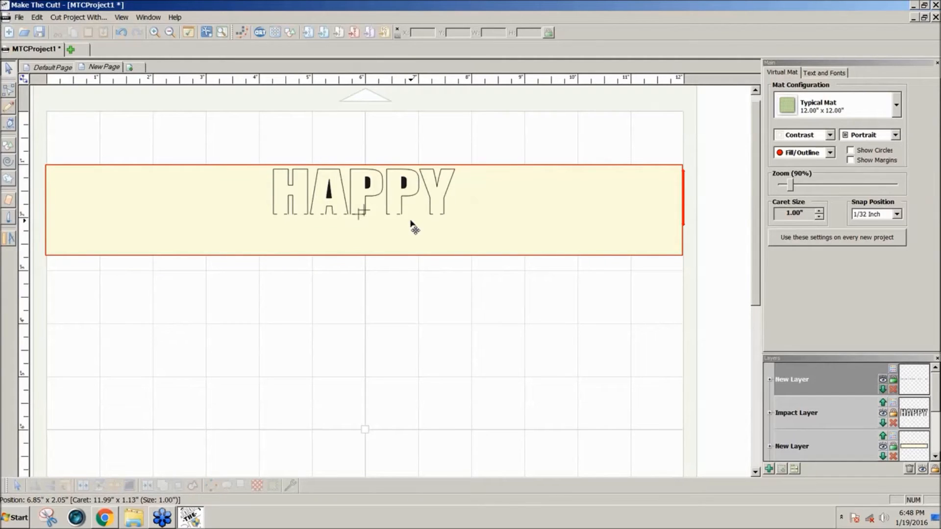
Switch to the Default Page.
click(40, 68)
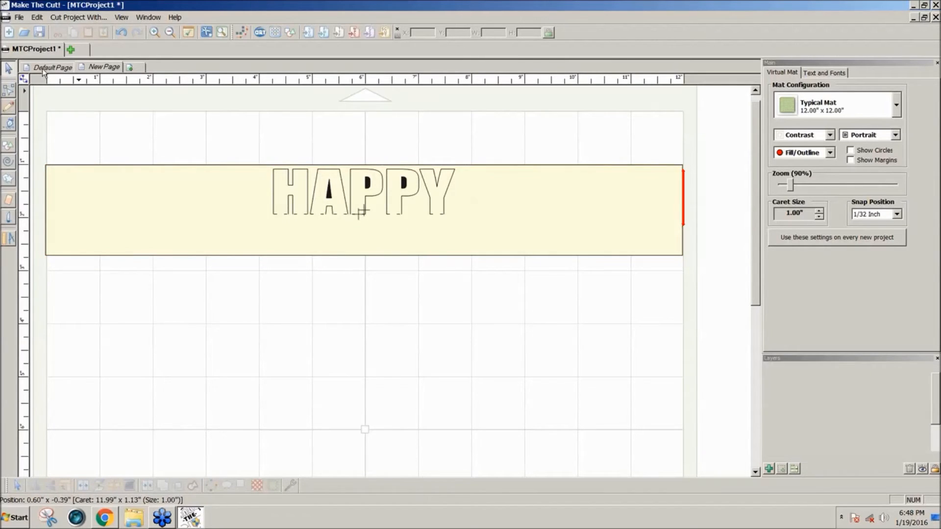